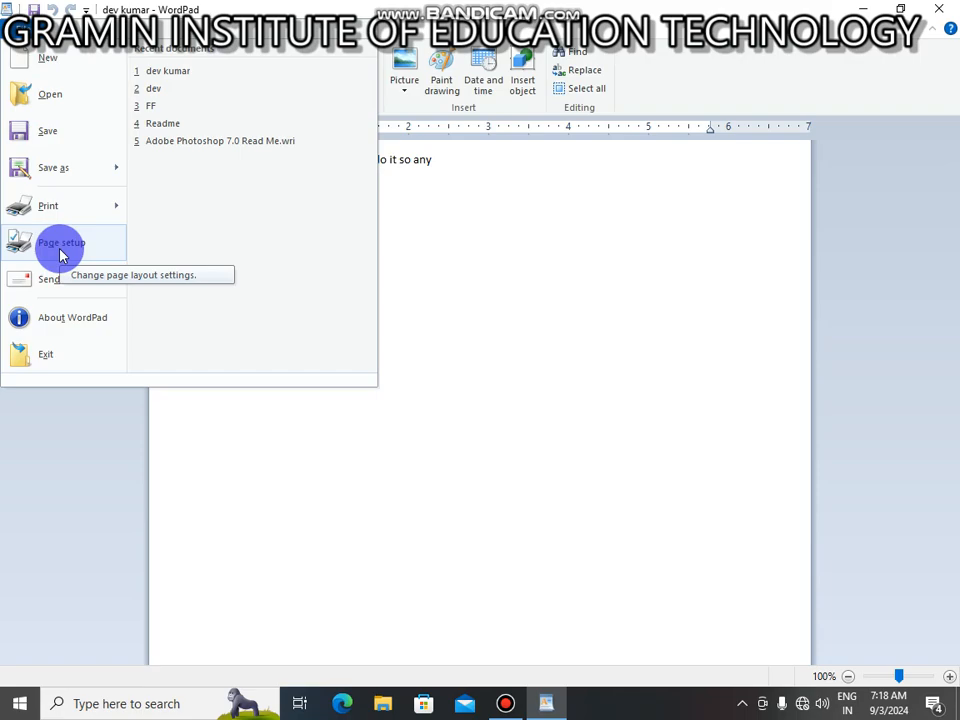
# Step: Set the left, right, top and bottom page margins to 0.5 inches in the page setup
pyautogui.click(60, 253)
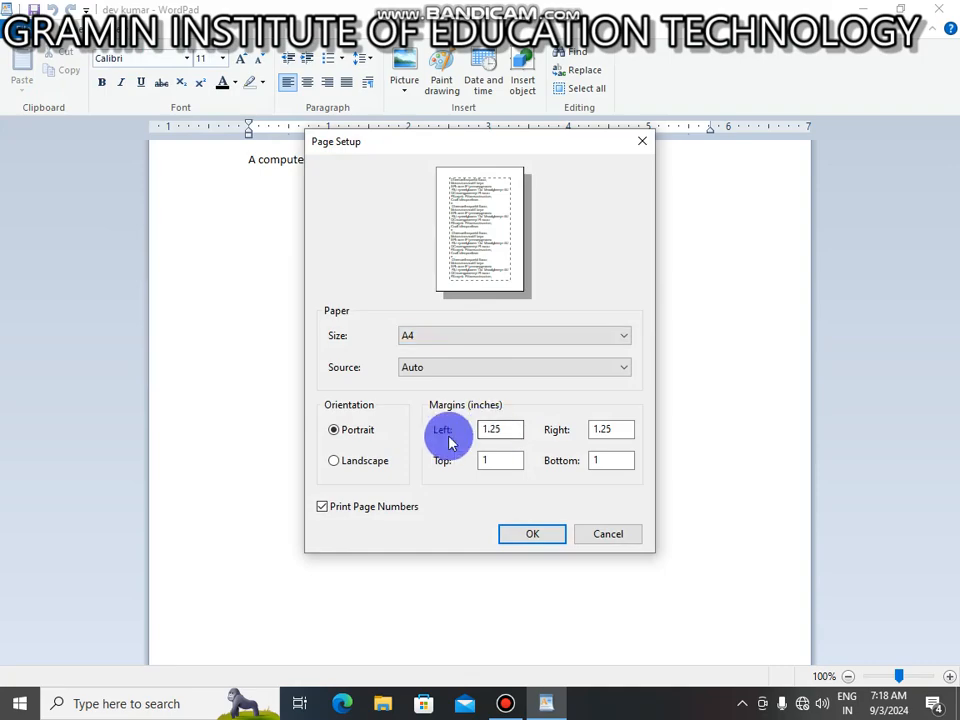
pyautogui.click(520, 433)
pyautogui.moveTo(520, 433); pyautogui.dragTo(429, 431)
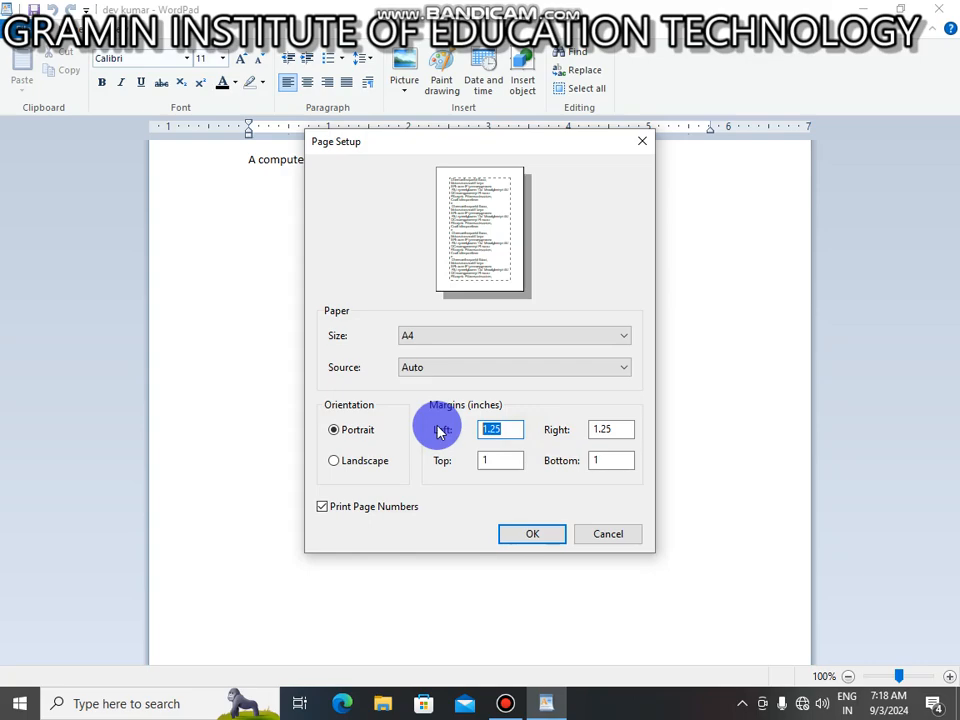
pyautogui.write('0.5')
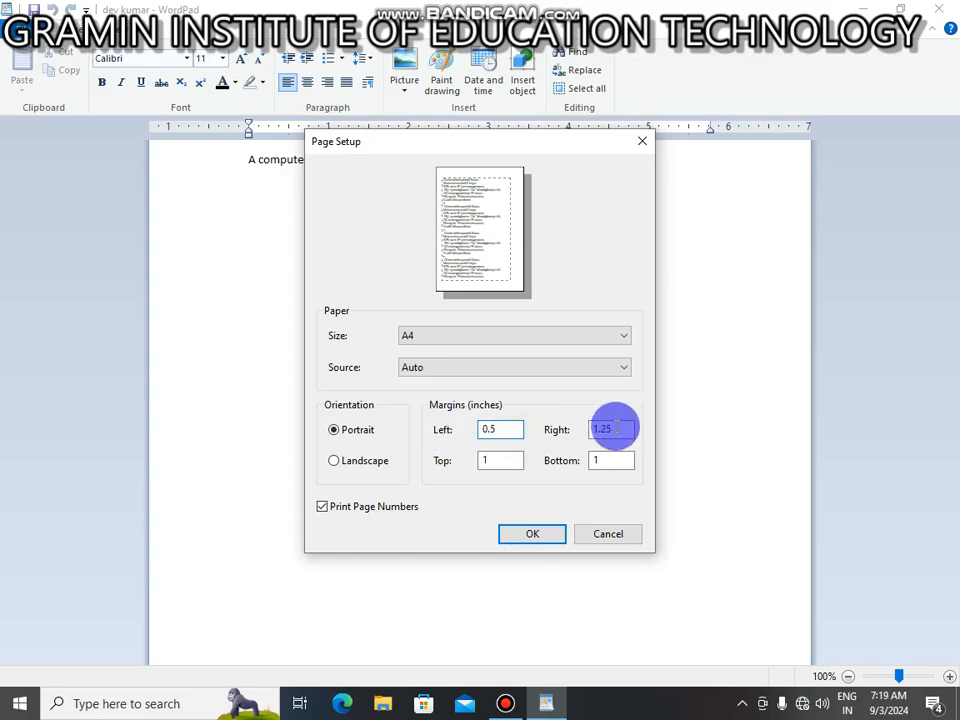
pyautogui.moveTo(615, 428); pyautogui.dragTo(332, 448)
pyautogui.write('0.50.5')
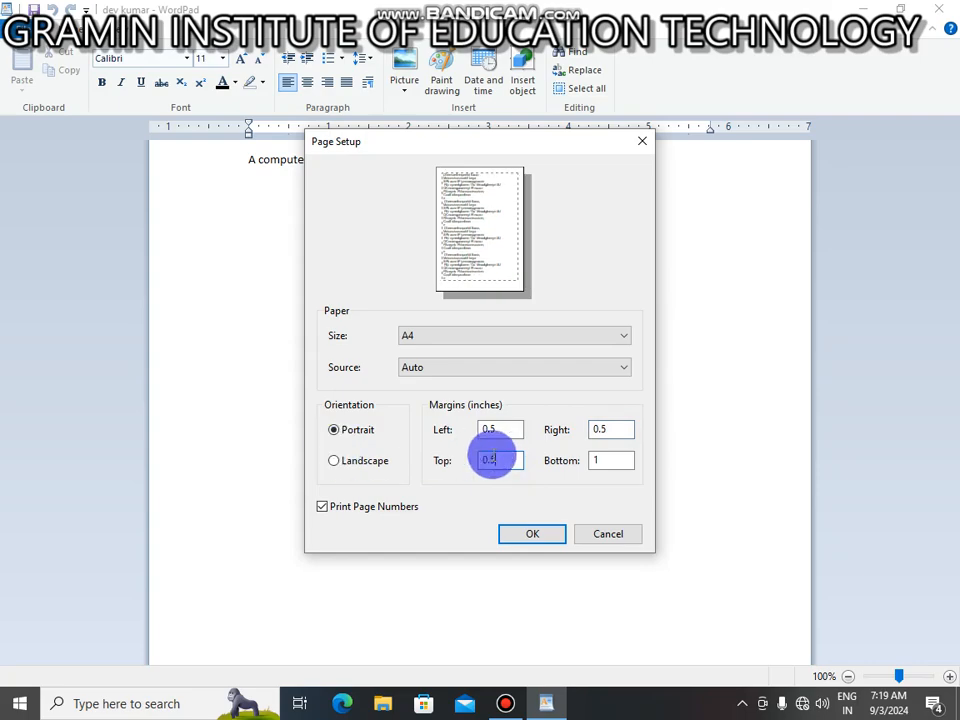
pyautogui.moveTo(626, 460); pyautogui.dragTo(506, 456)
pyautogui.write('0.5')
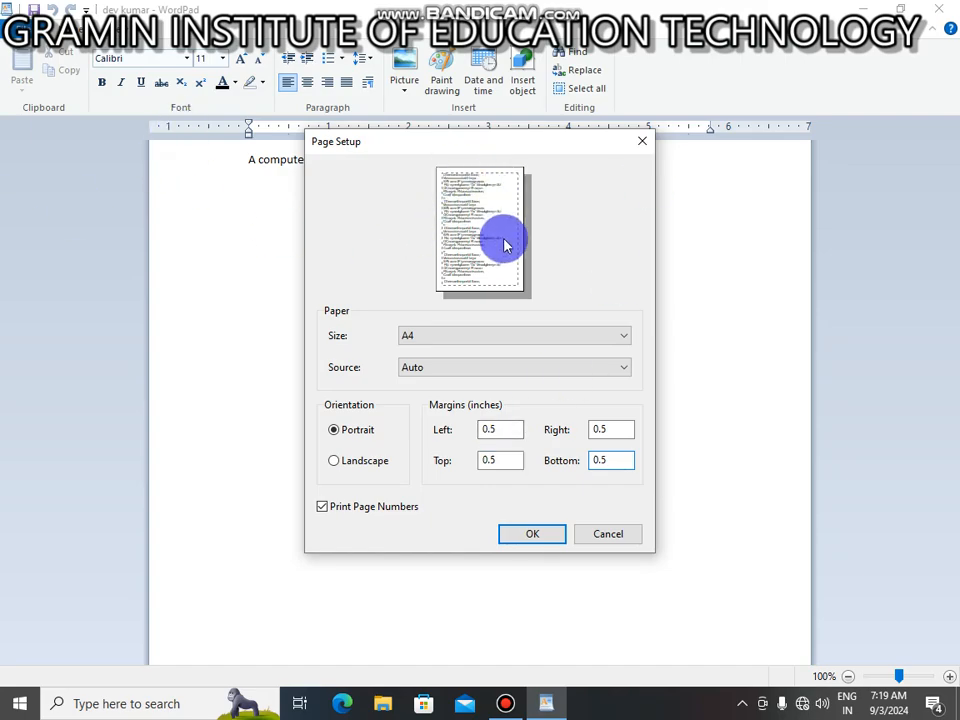
# Step: Try landscape orientation in the page preview, switch back to portrait, and apply the page setup
pyautogui.click(362, 438)
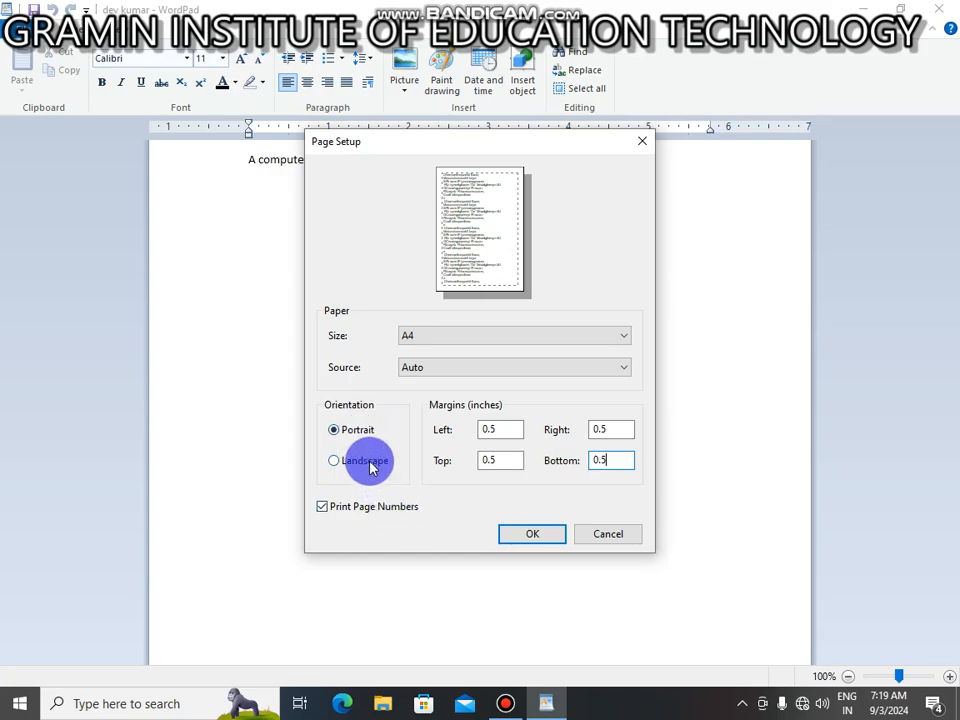
pyautogui.click(368, 462)
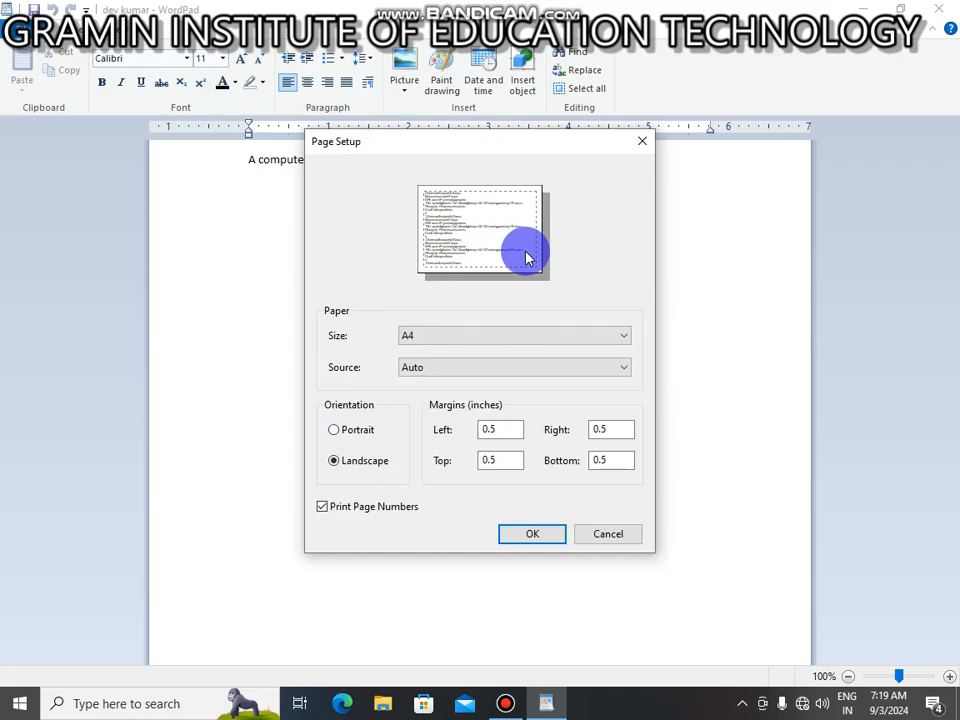
pyautogui.click(336, 435)
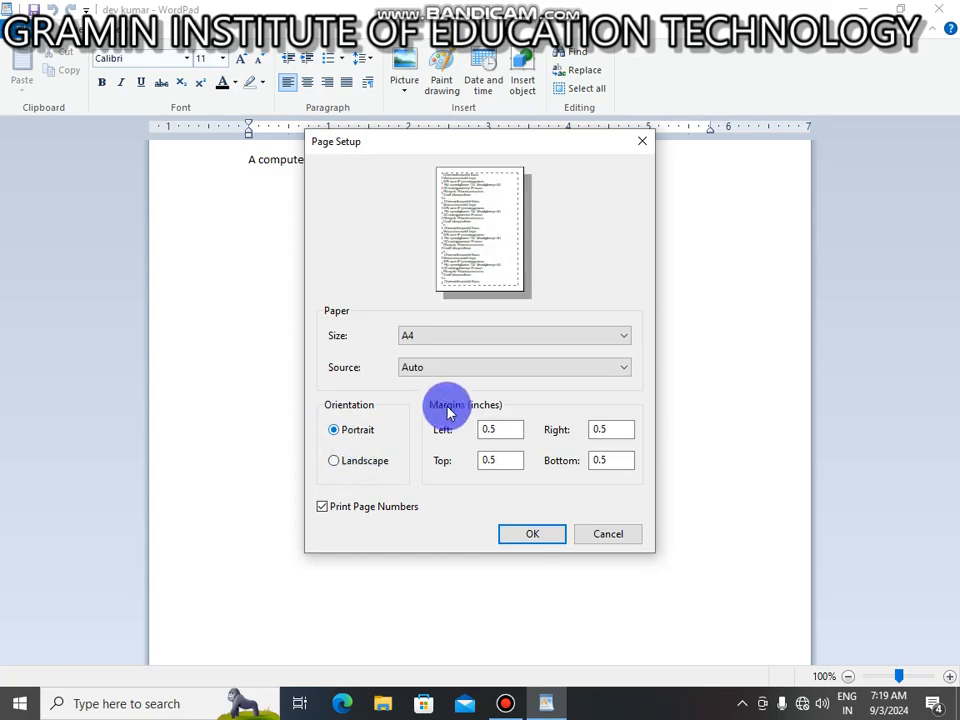
pyautogui.click(533, 536)
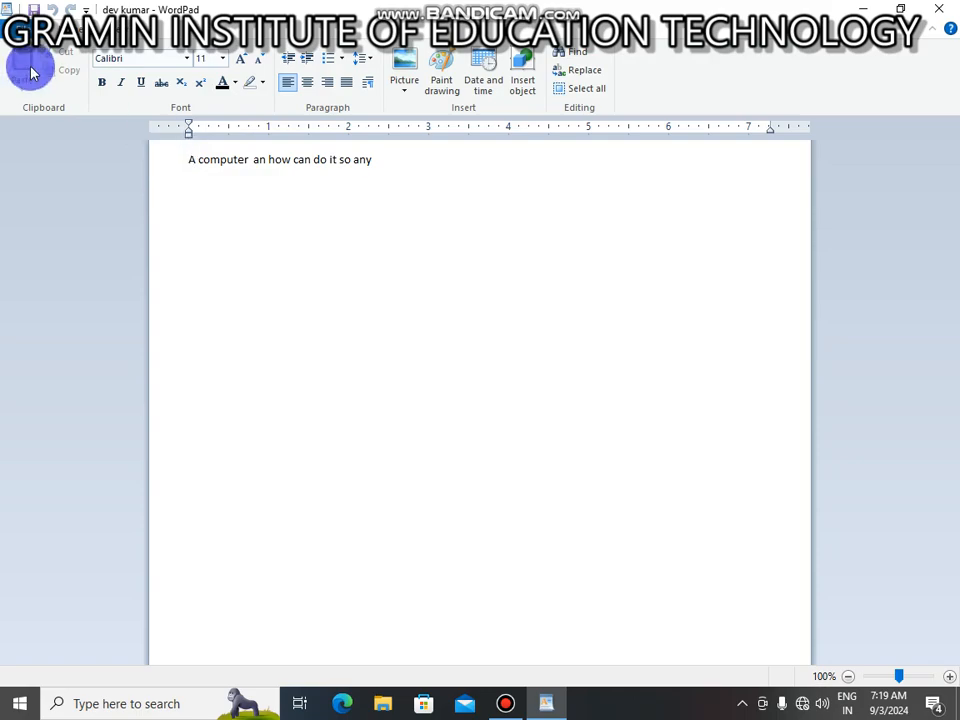
# Step: View the available printers and print settings for the document without printing it
pyautogui.click(28, 30)
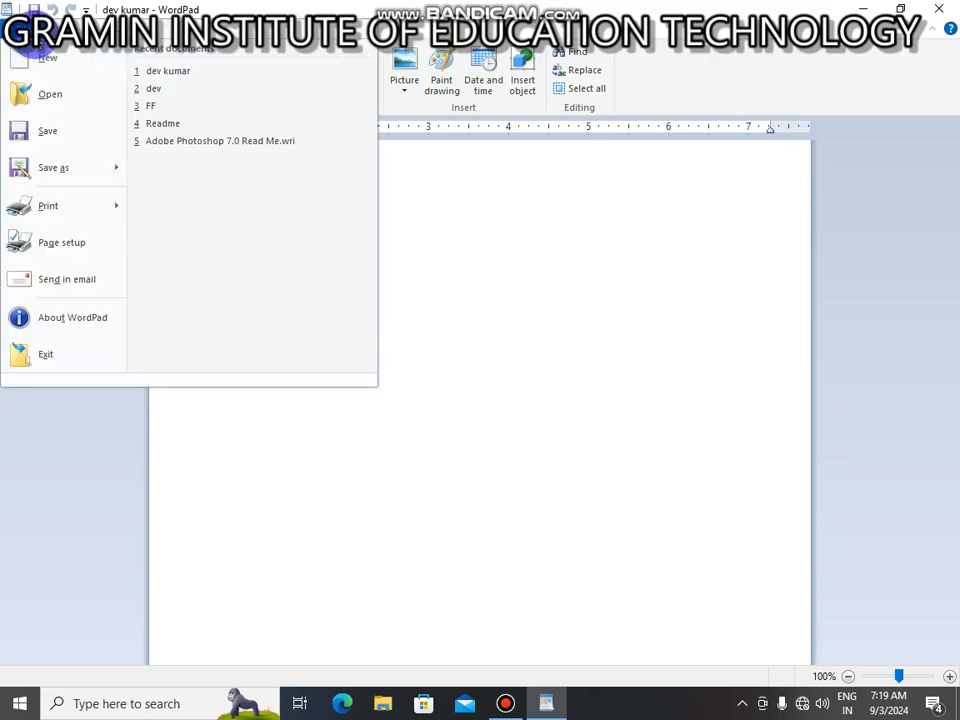
pyautogui.click(88, 220)
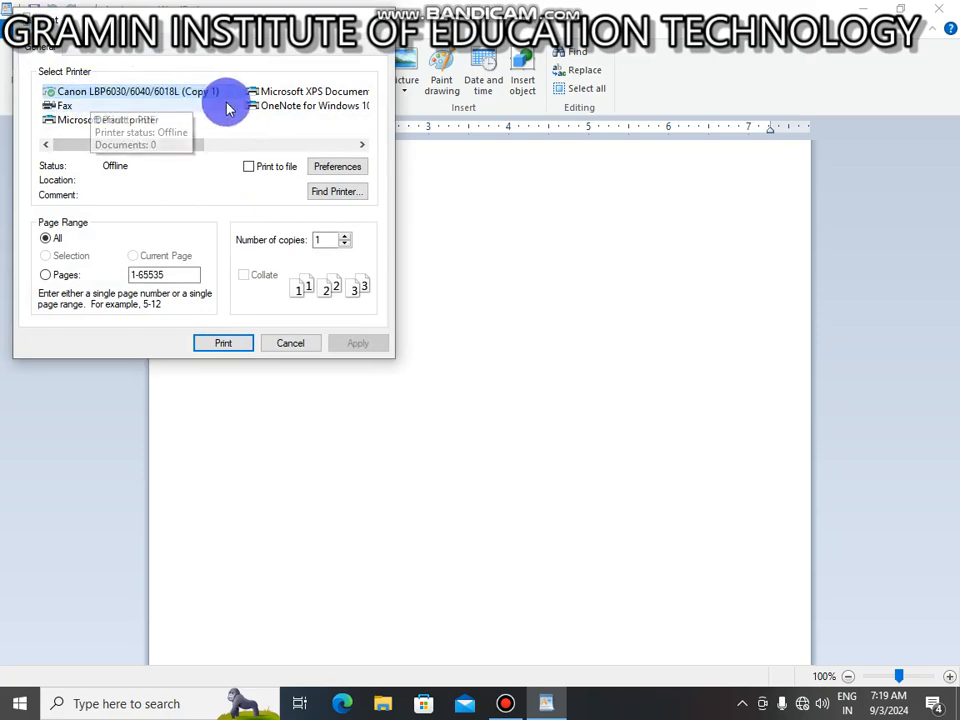
pyautogui.click(291, 343)
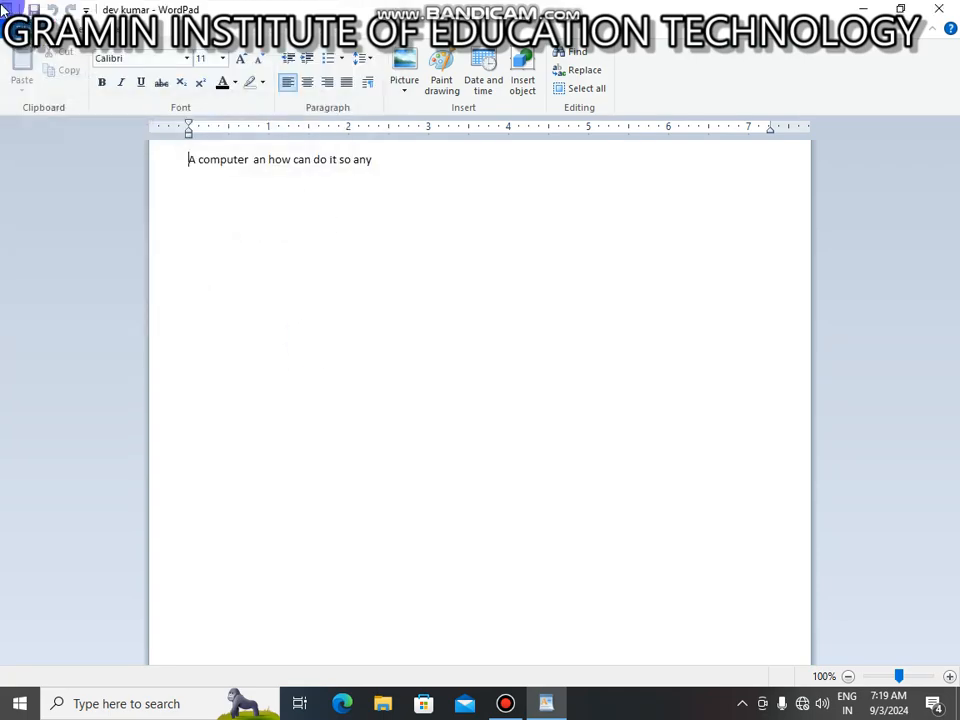
# Step: View the program's version and licence information and close it
pyautogui.click(20, 30)
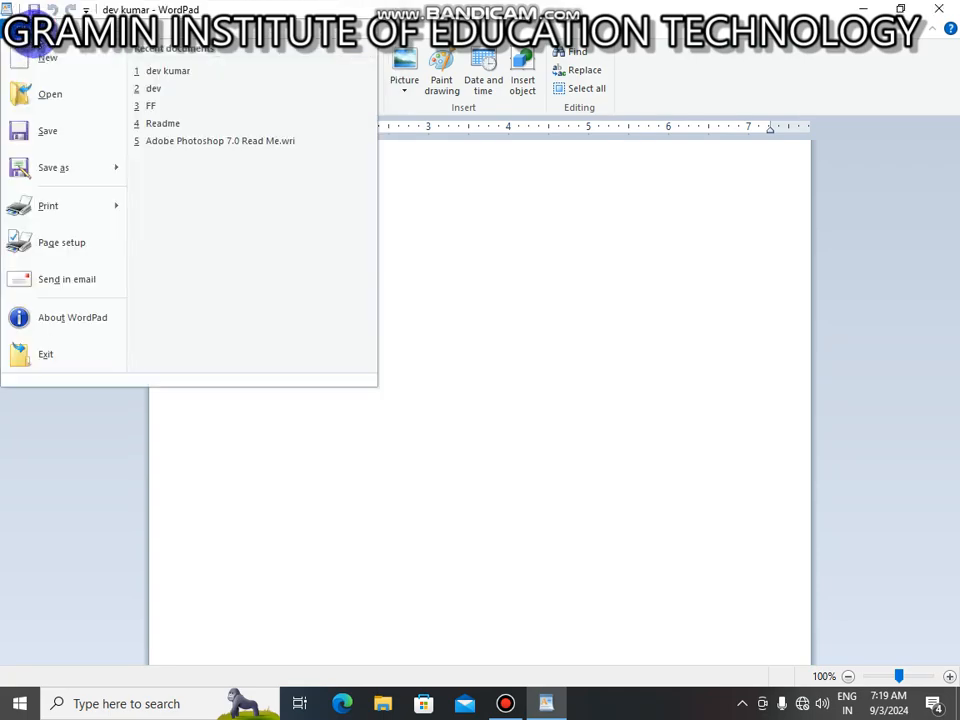
pyautogui.click(80, 318)
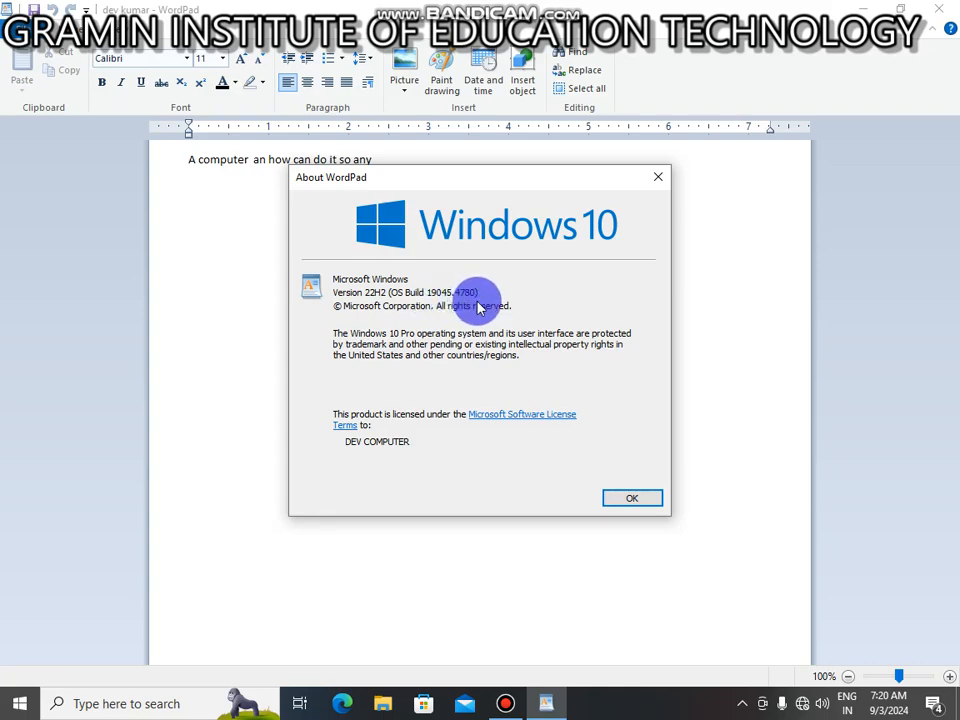
pyautogui.click(648, 500)
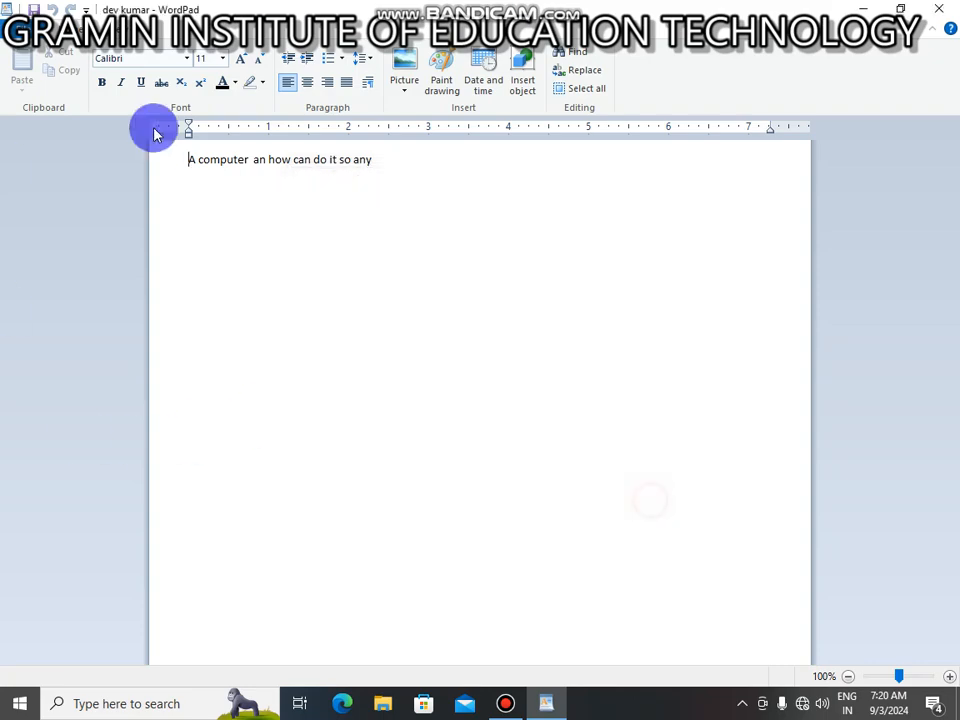
pyautogui.click(17, 28)
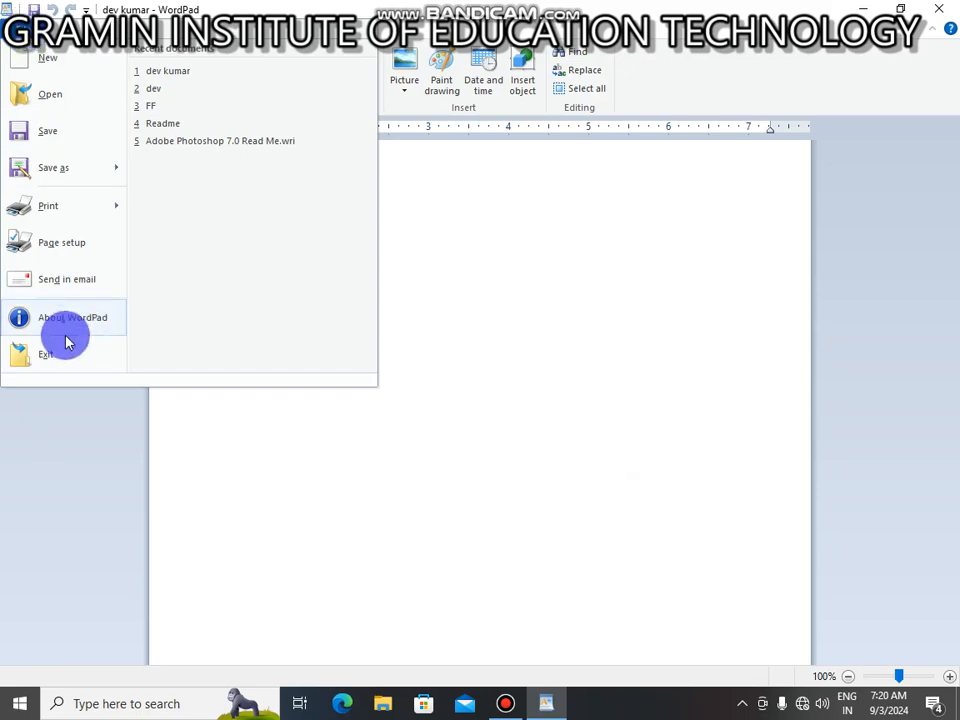
pyautogui.click(578, 336)
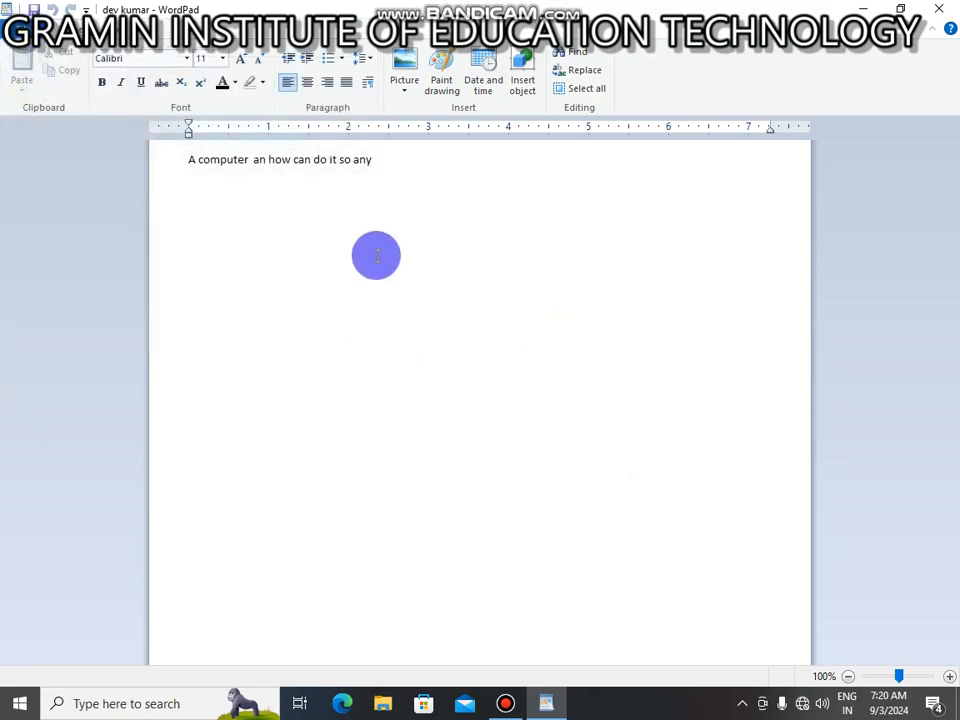
# Step: Cut the whole line of text, undo the cut, redo it, and undo it again
pyautogui.moveTo(383, 162); pyautogui.dragTo(175, 155)
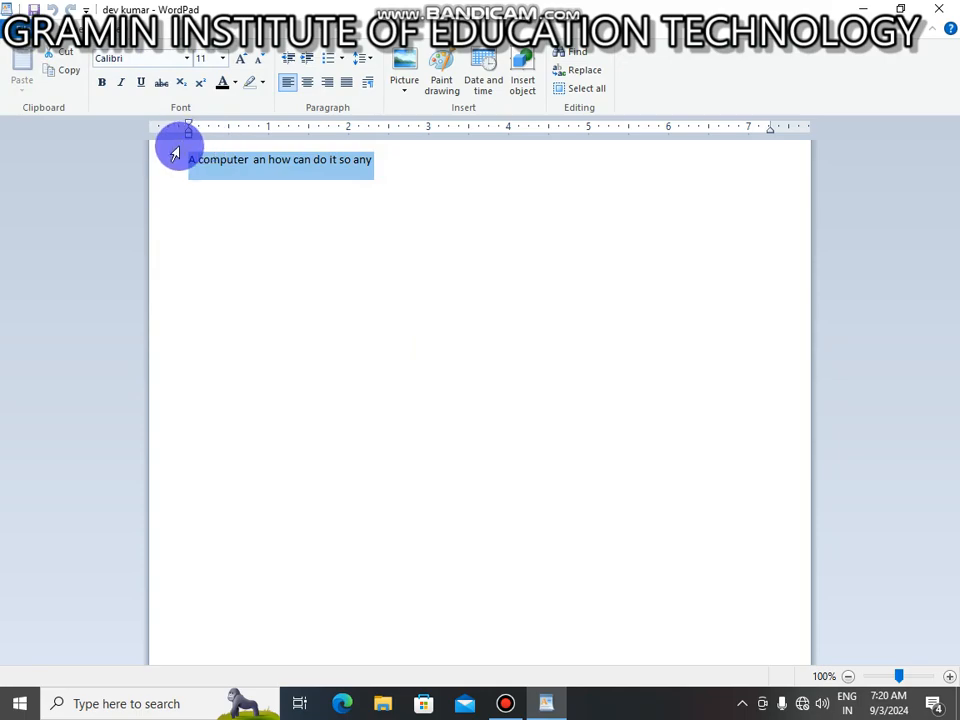
pyautogui.click(66, 54)
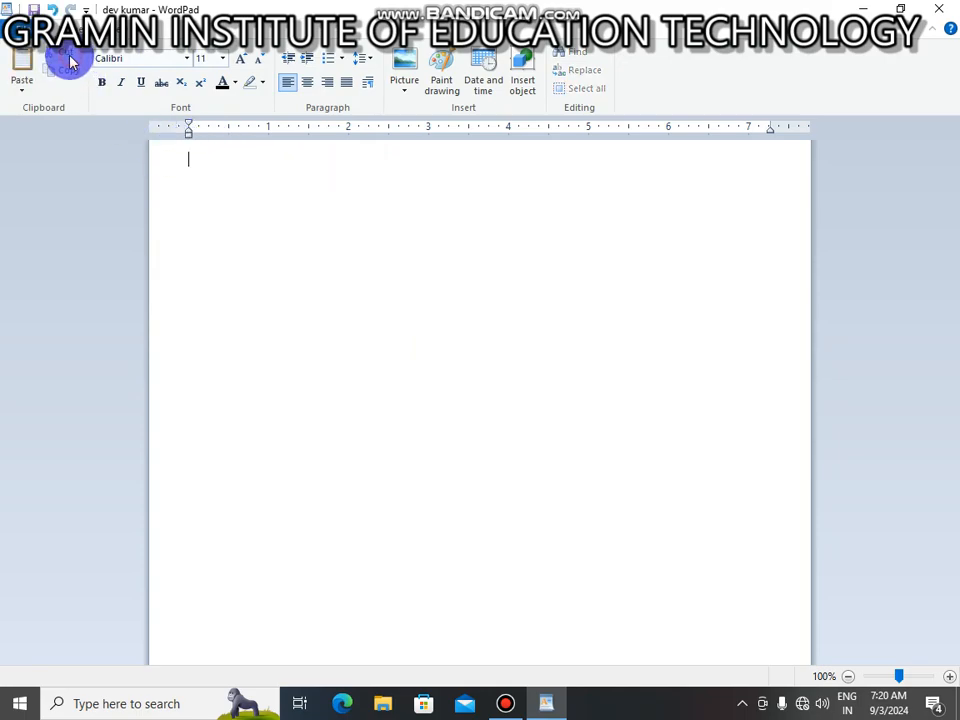
pyautogui.click(55, 13)
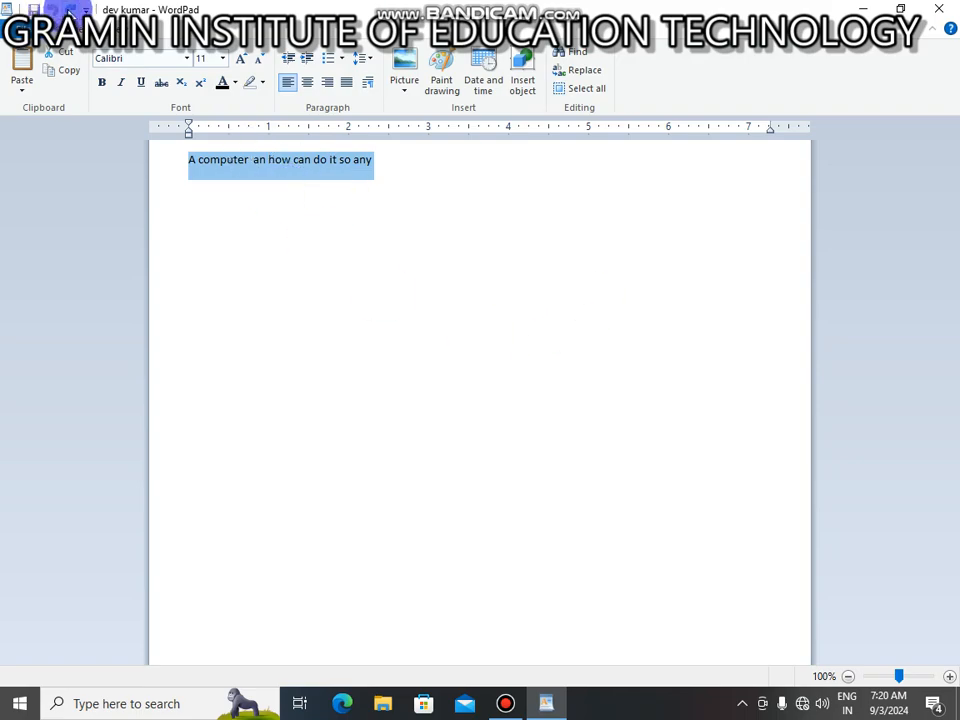
pyautogui.click(70, 12)
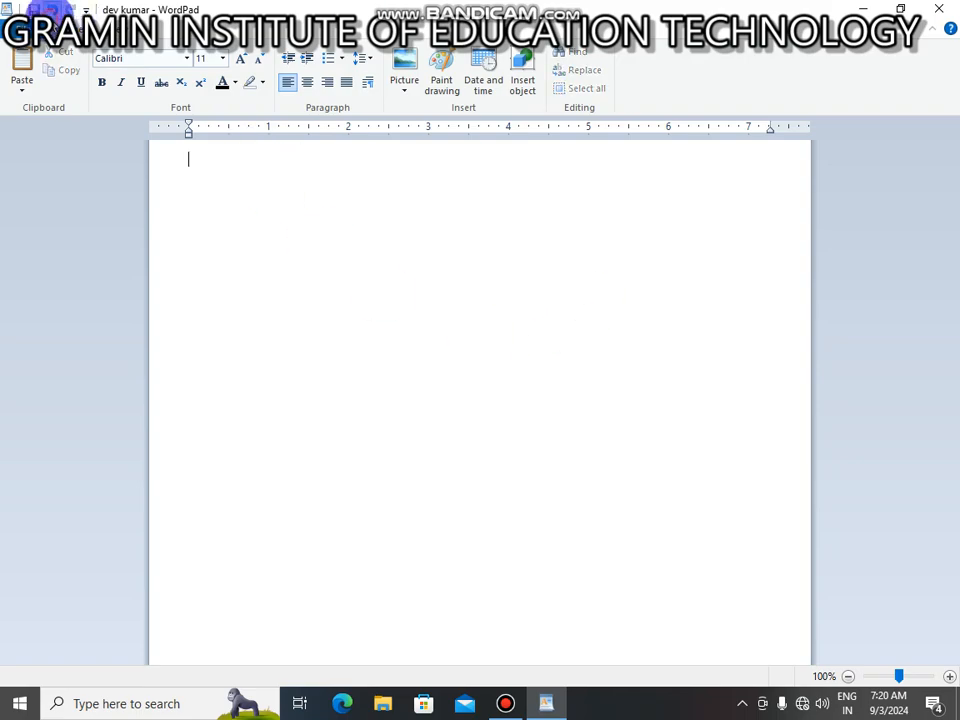
pyautogui.click(55, 12)
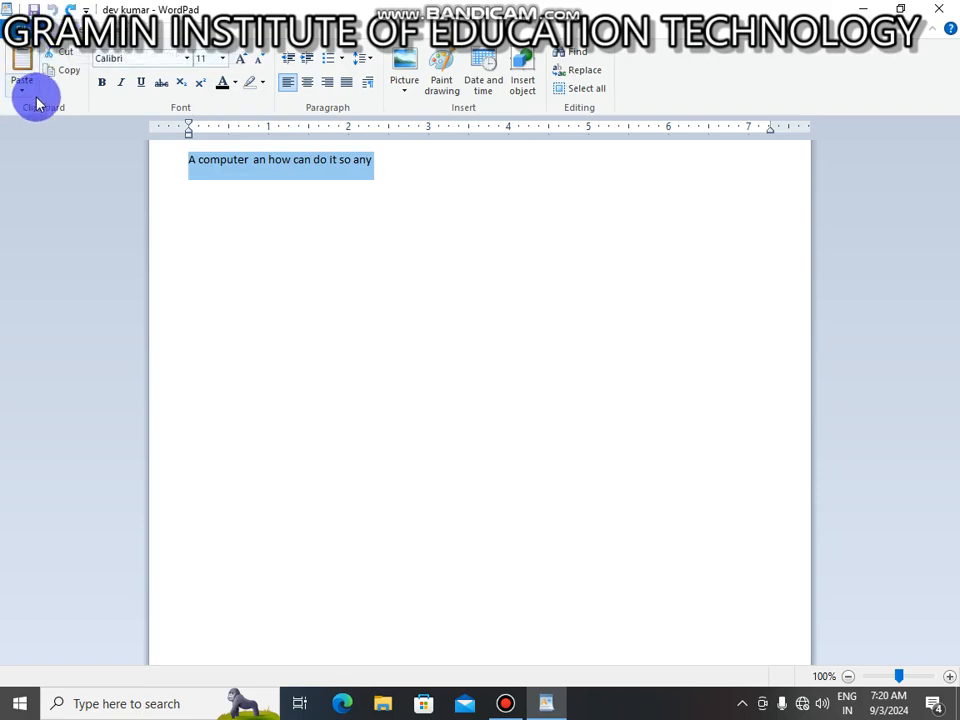
# Step: Copy the selected sentence and paste it twice at the end of the same line
pyautogui.click(65, 74)
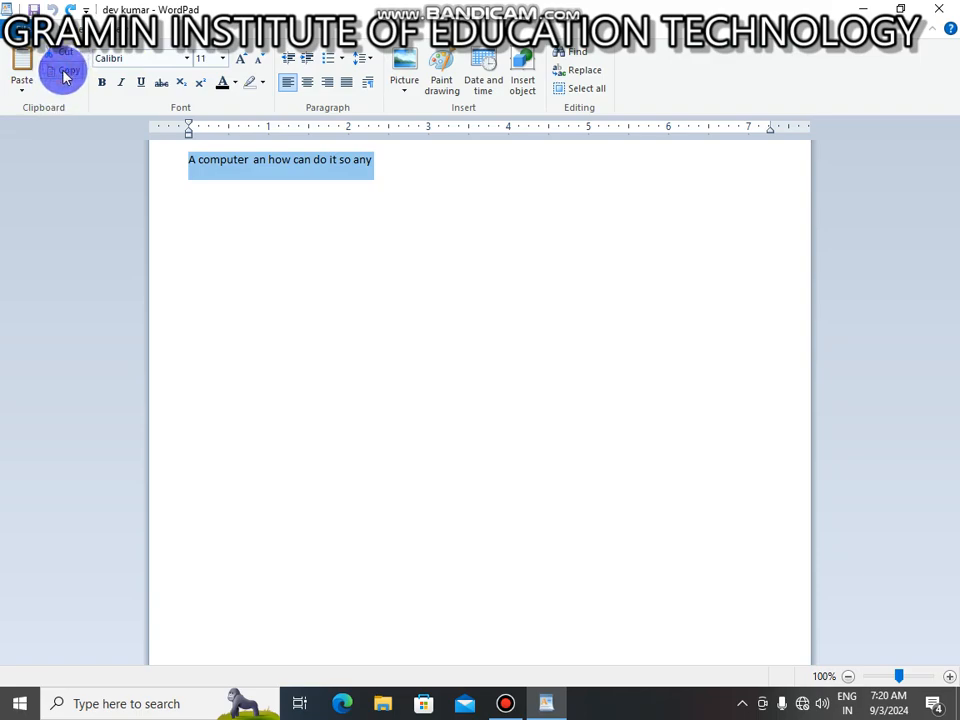
pyautogui.click(404, 196)
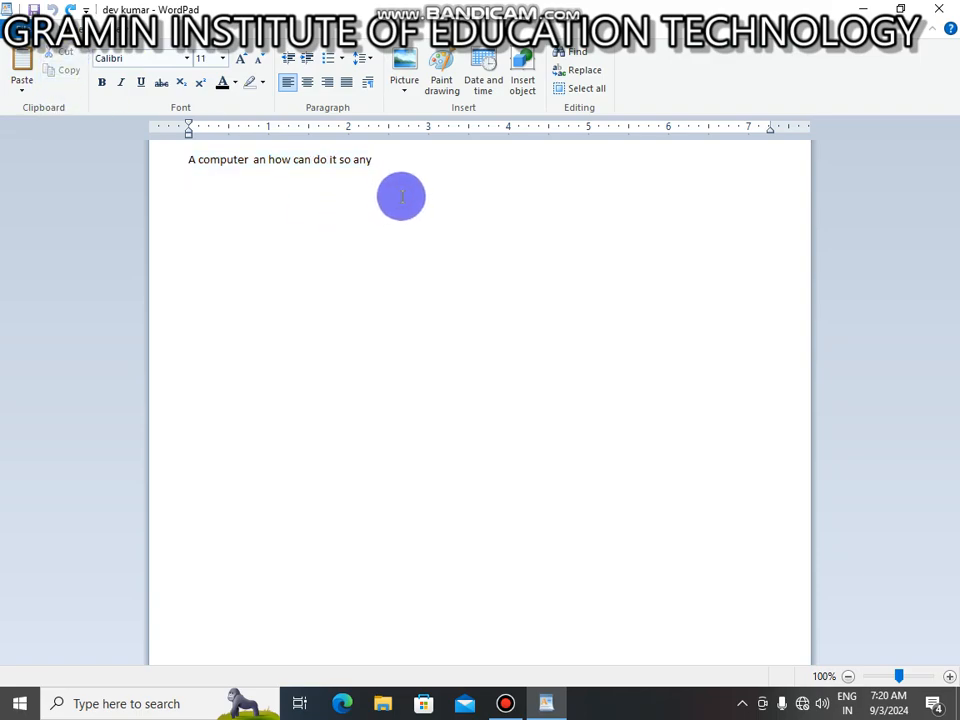
pyautogui.click(22, 89)
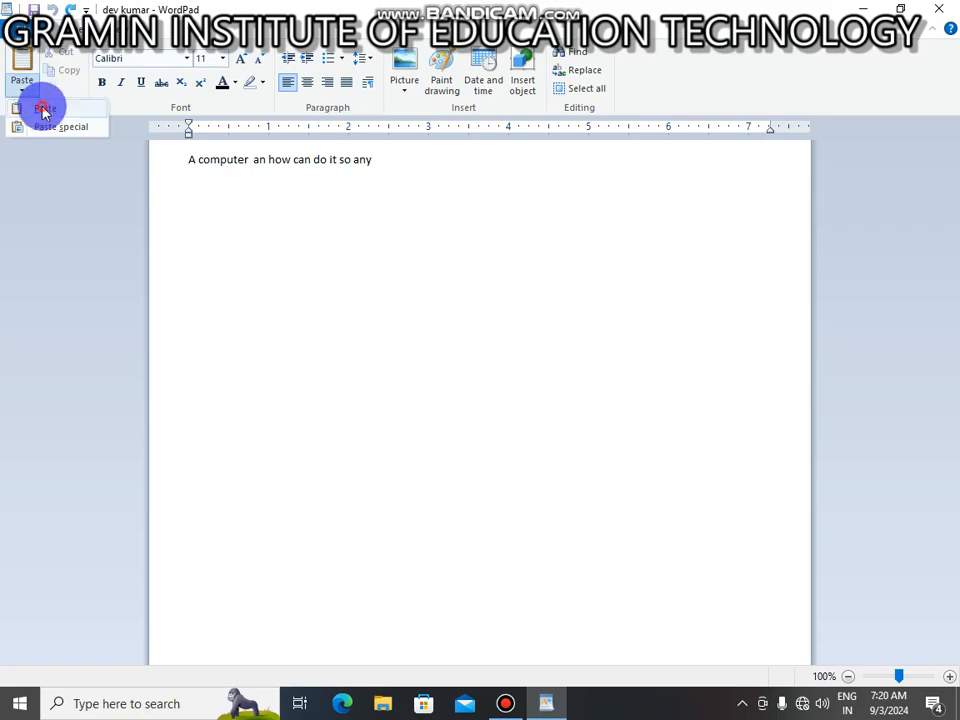
pyautogui.click(43, 110)
pyautogui.click(30, 92)
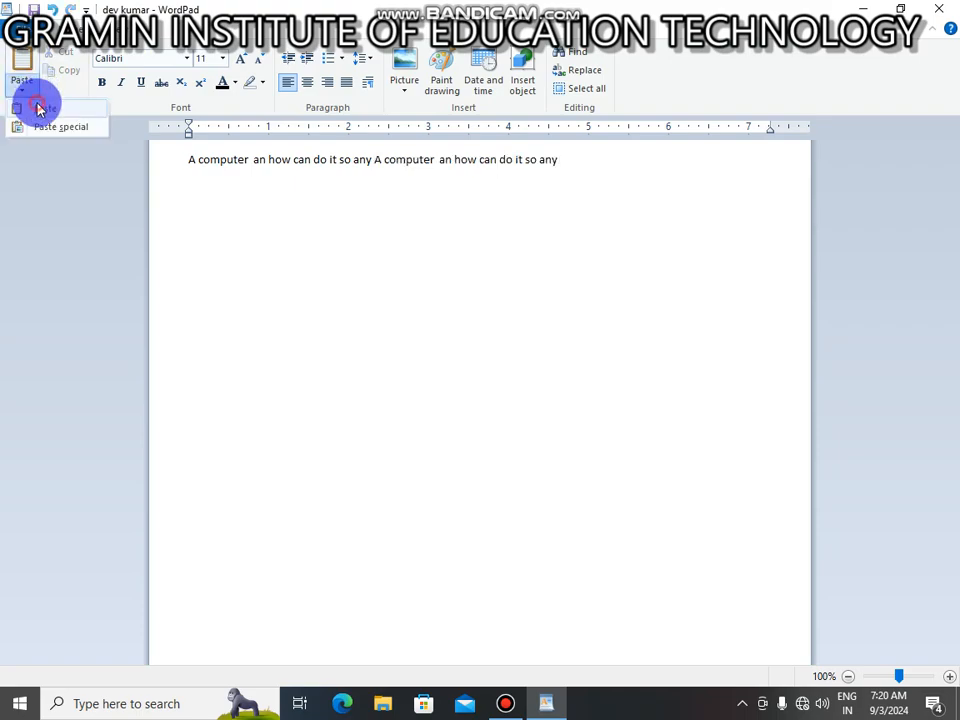
pyautogui.click(38, 110)
# Step: Start a new line below the text and paste the copied sentence there three times
pyautogui.press('Return')
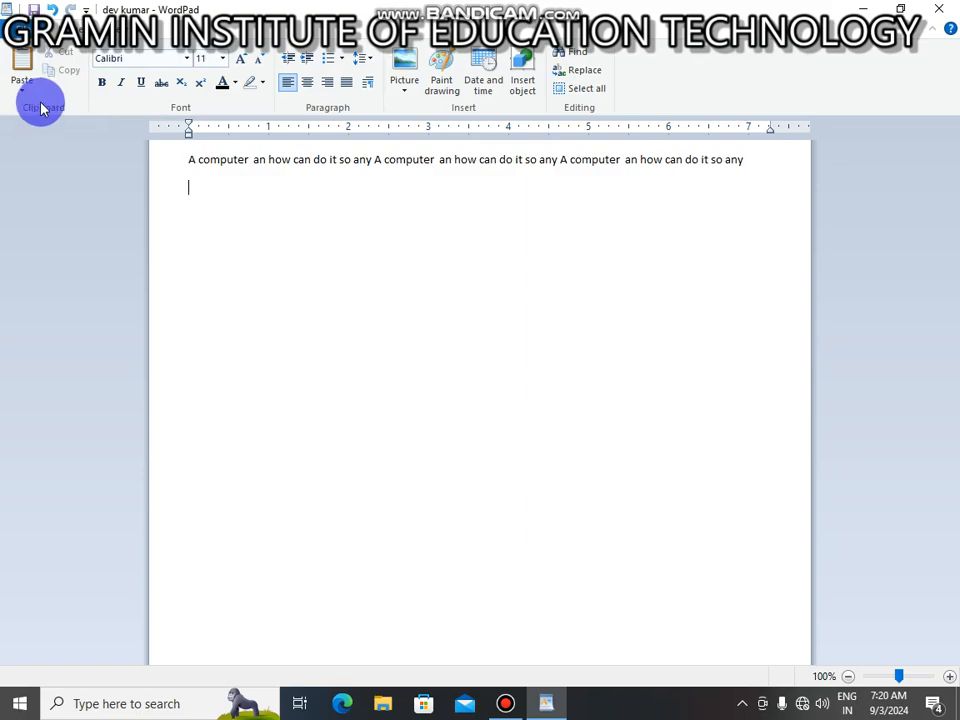
pyautogui.click(22, 89)
pyautogui.click(52, 115)
pyautogui.click(26, 92)
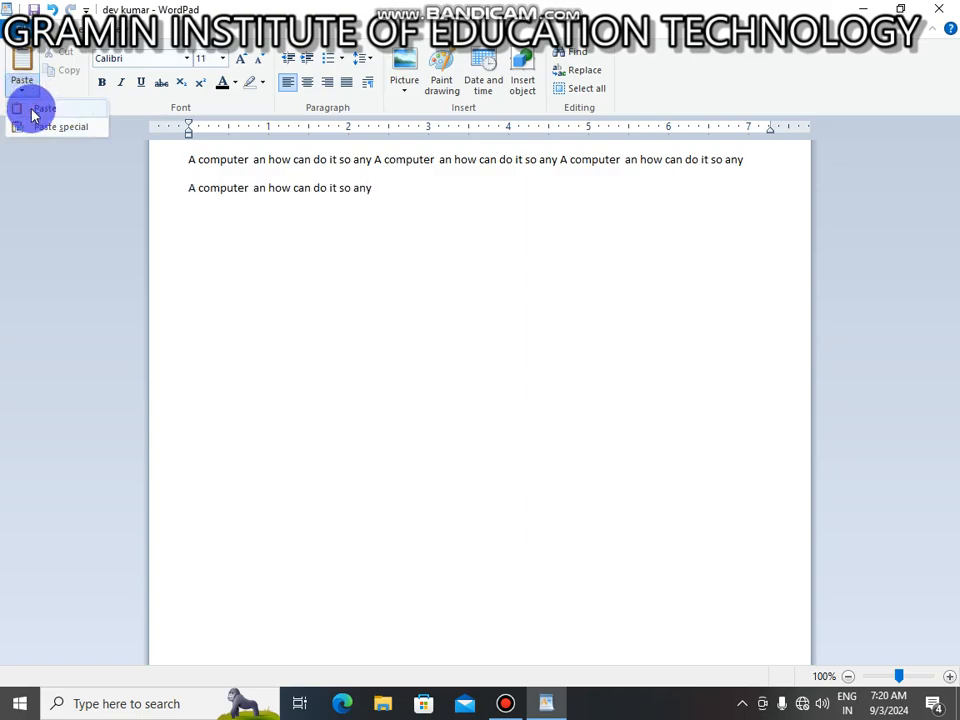
pyautogui.click(26, 107)
pyautogui.click(26, 95)
pyautogui.click(51, 109)
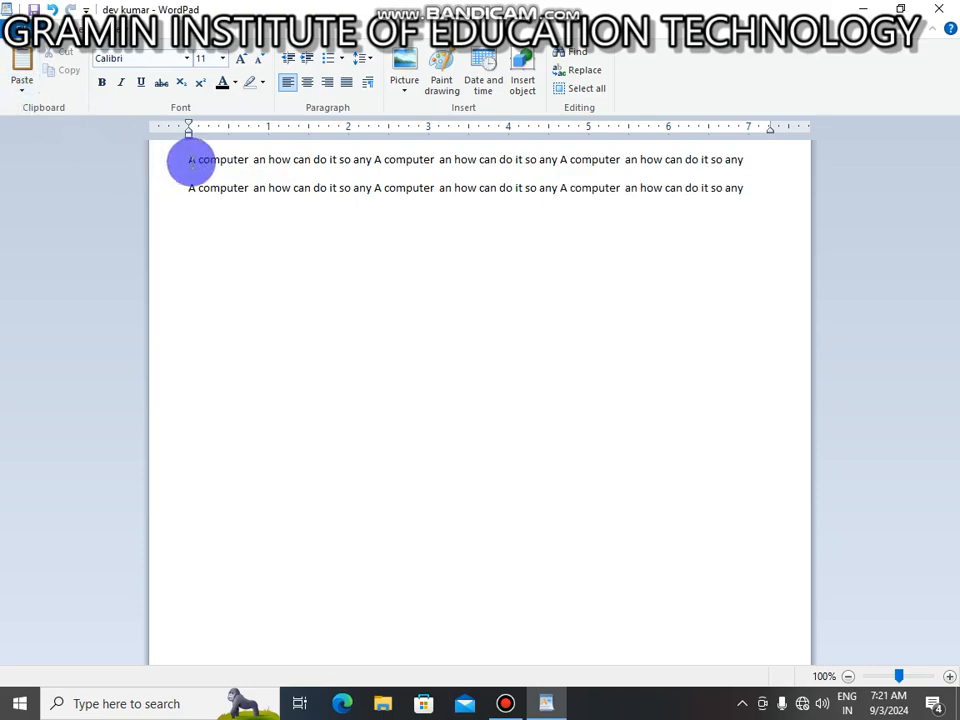
# Step: Copy both lines of text and paste them twice, replacing the selected originals
pyautogui.moveTo(190, 160); pyautogui.dragTo(752, 184)
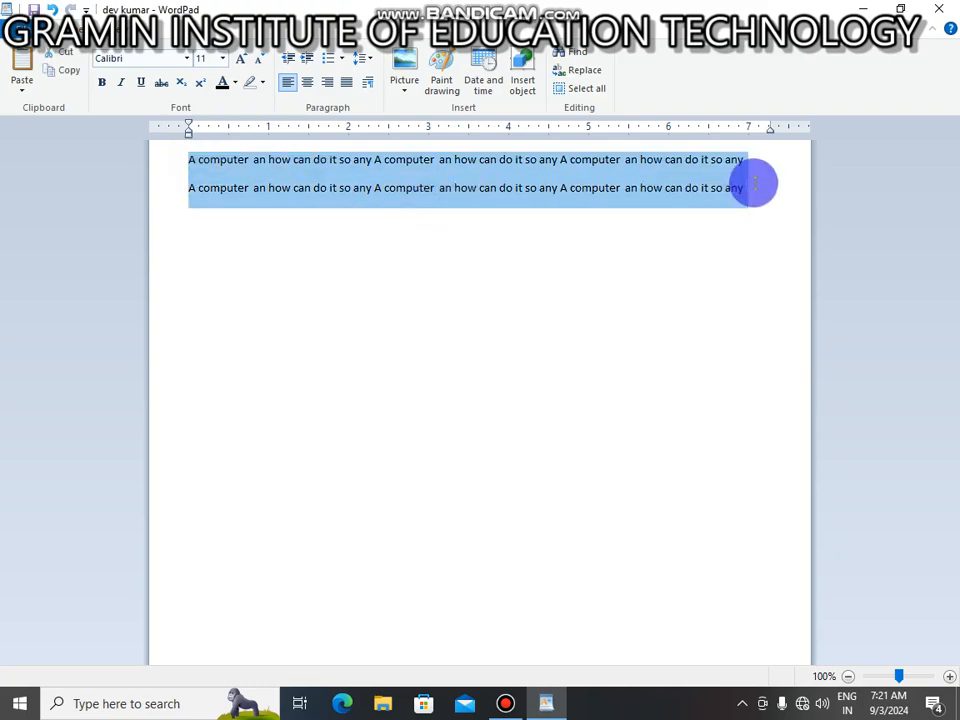
pyautogui.click(20, 92)
pyautogui.click(22, 107)
pyautogui.click(28, 97)
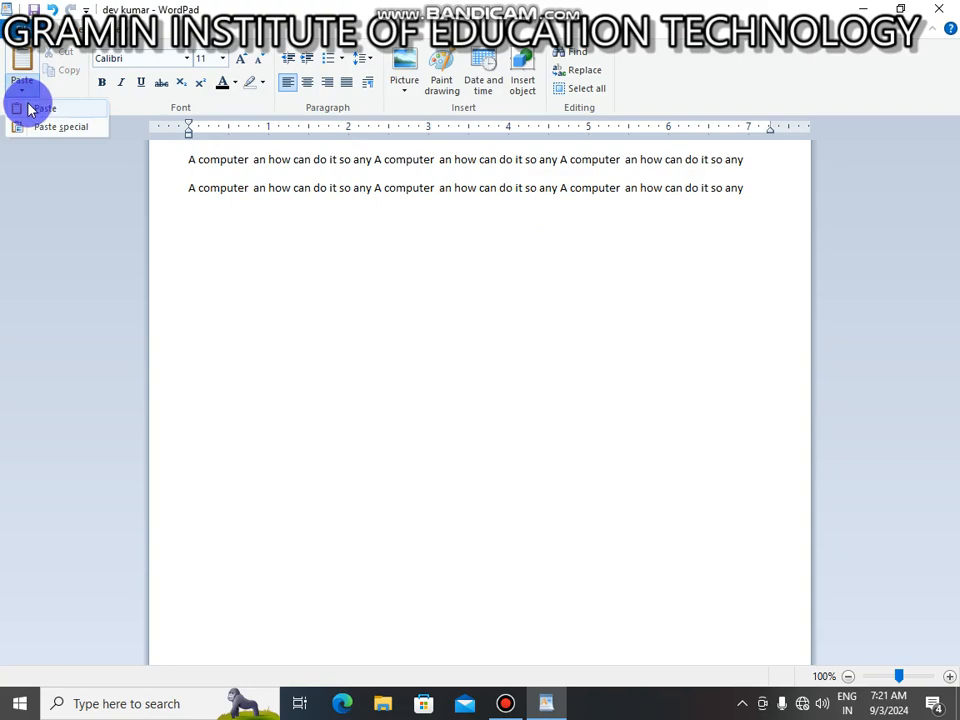
pyautogui.click(28, 106)
# Step: Use Paste Special to insert the copied lines below the text as an embedded Wordpad Document object and select it
pyautogui.click(22, 90)
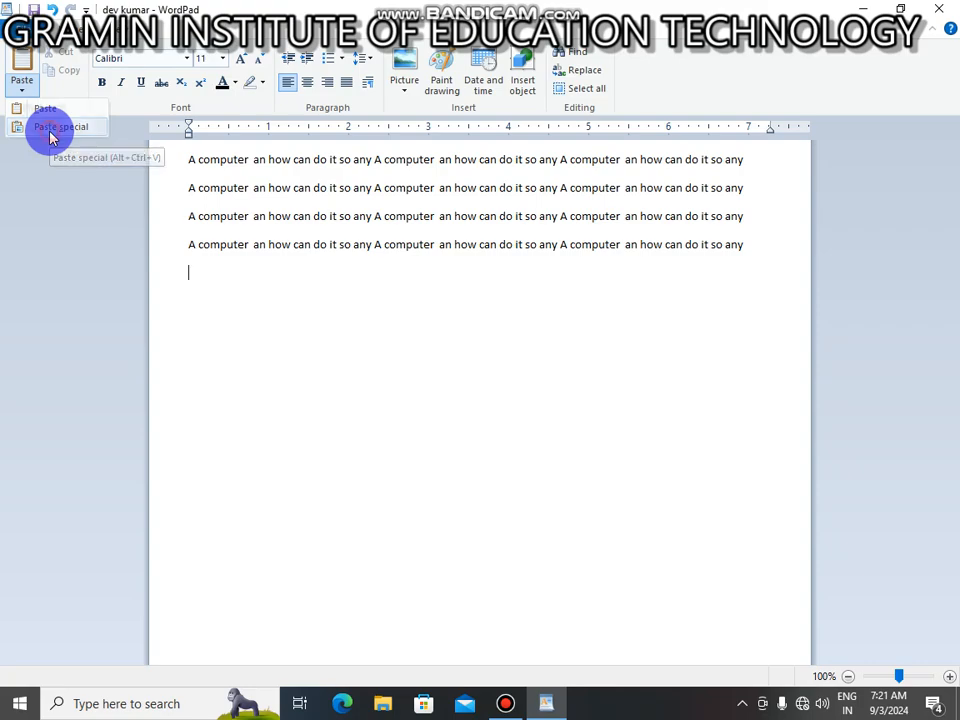
pyautogui.click(50, 130)
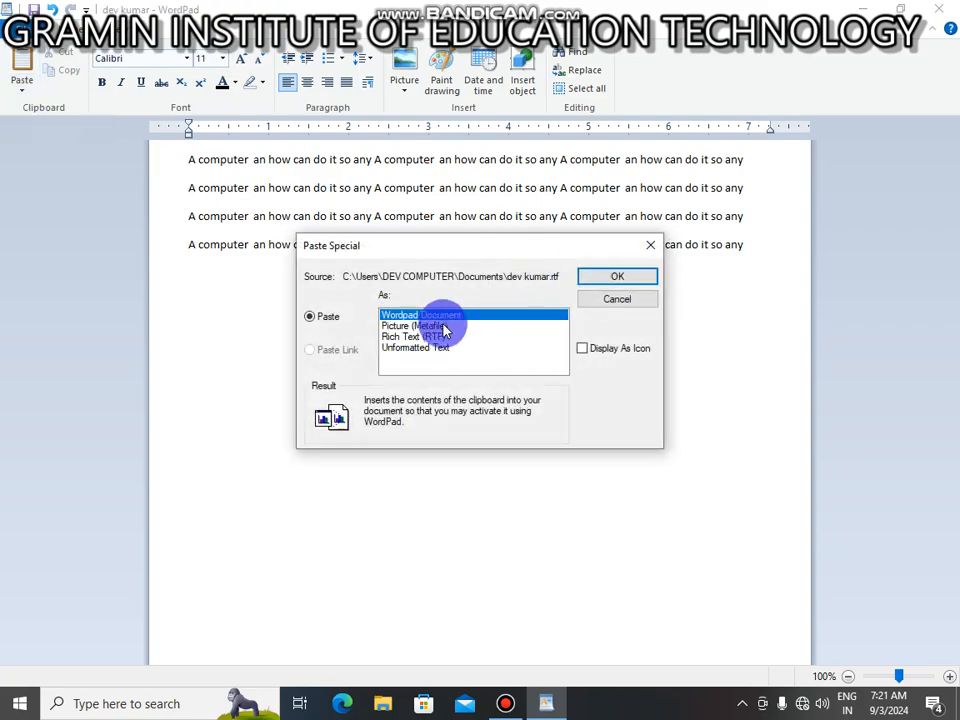
pyautogui.click(587, 278)
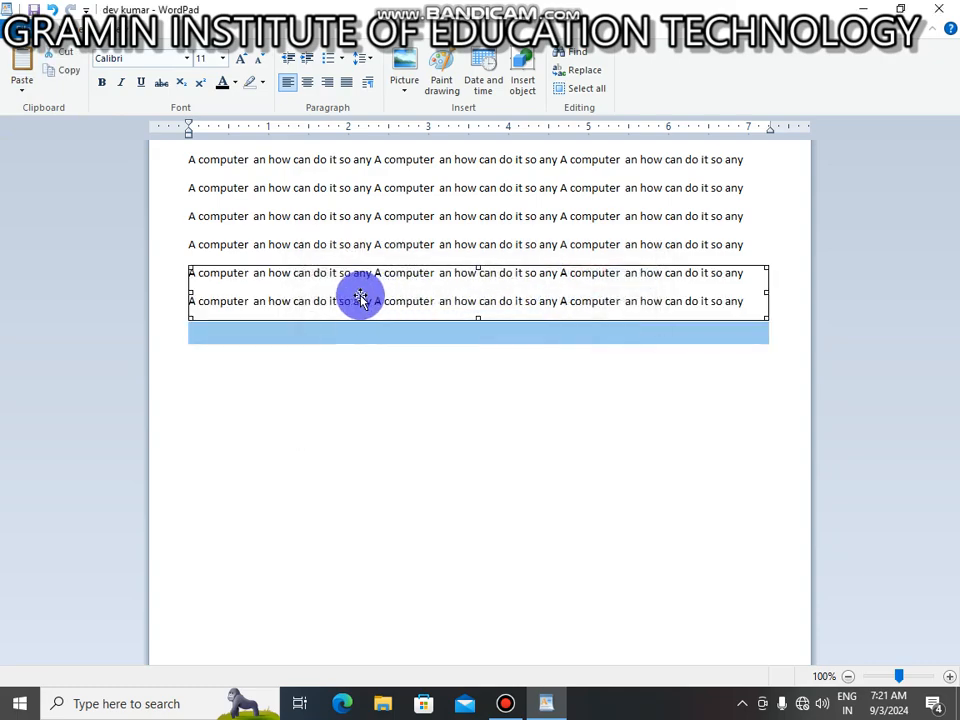
pyautogui.click(448, 250)
pyautogui.click(422, 280)
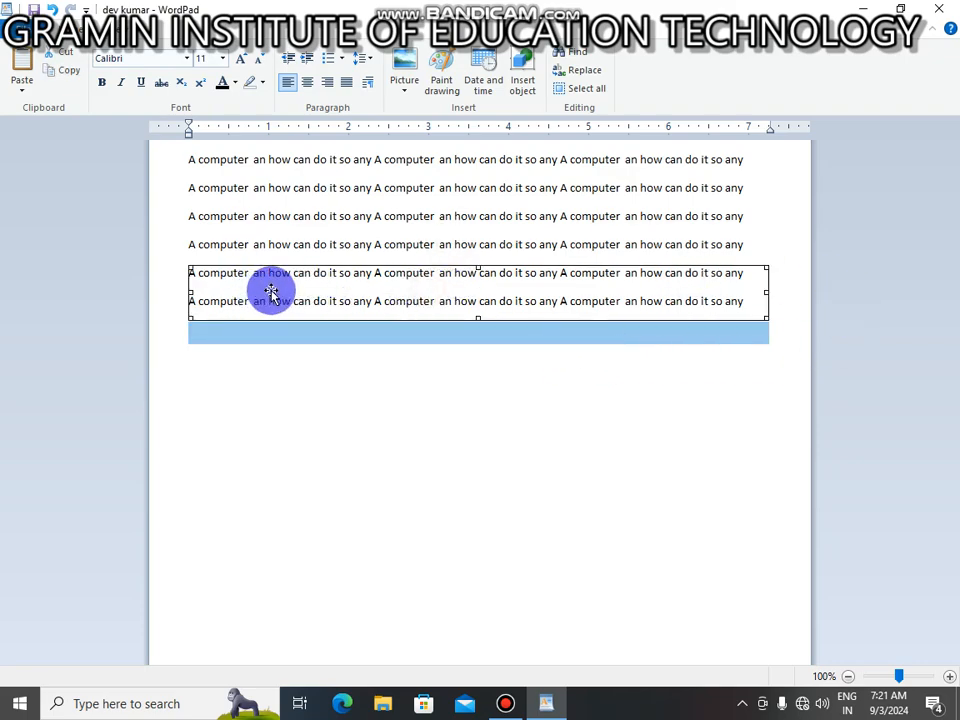
# Step: Delete the embedded object and set the four remaining paragraphs in Times New Roman at size 16
pyautogui.press('Delete')
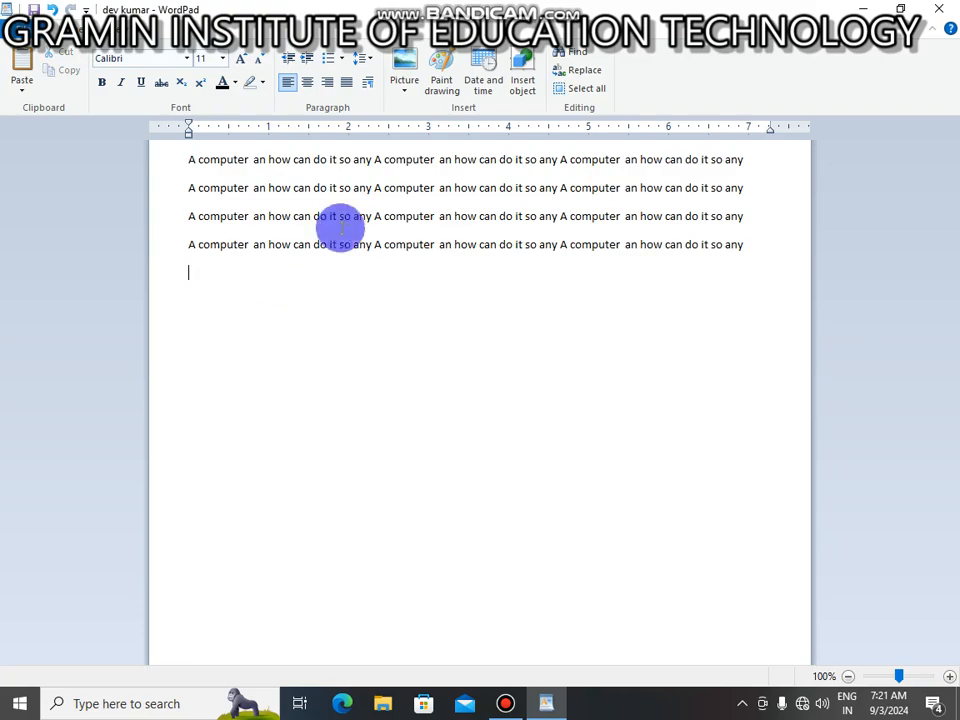
pyautogui.moveTo(746, 250); pyautogui.dragTo(180, 137)
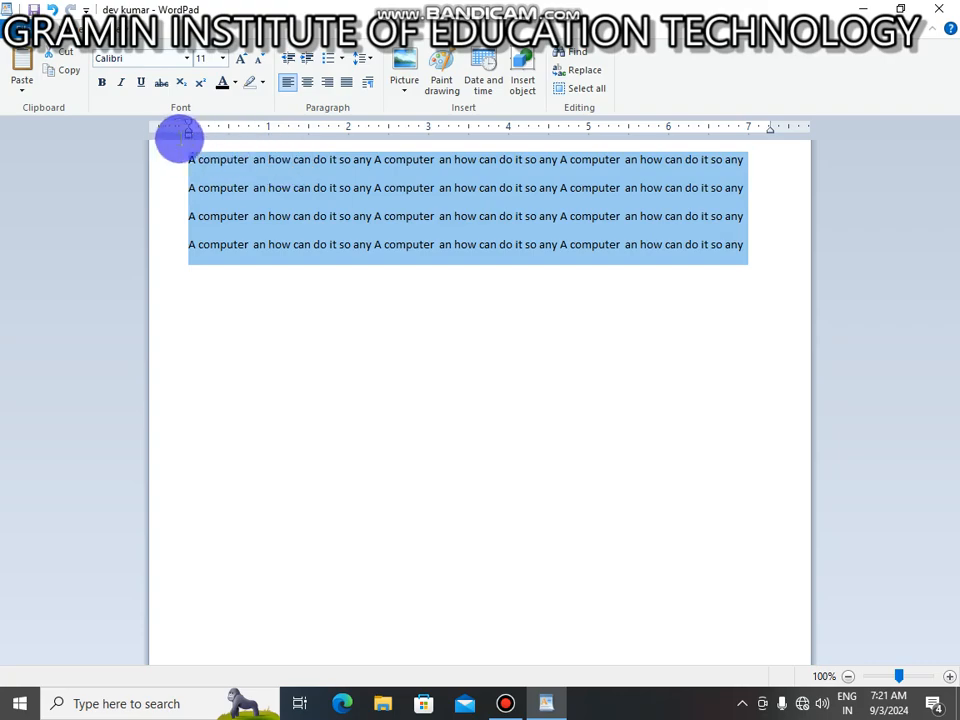
pyautogui.click(186, 62)
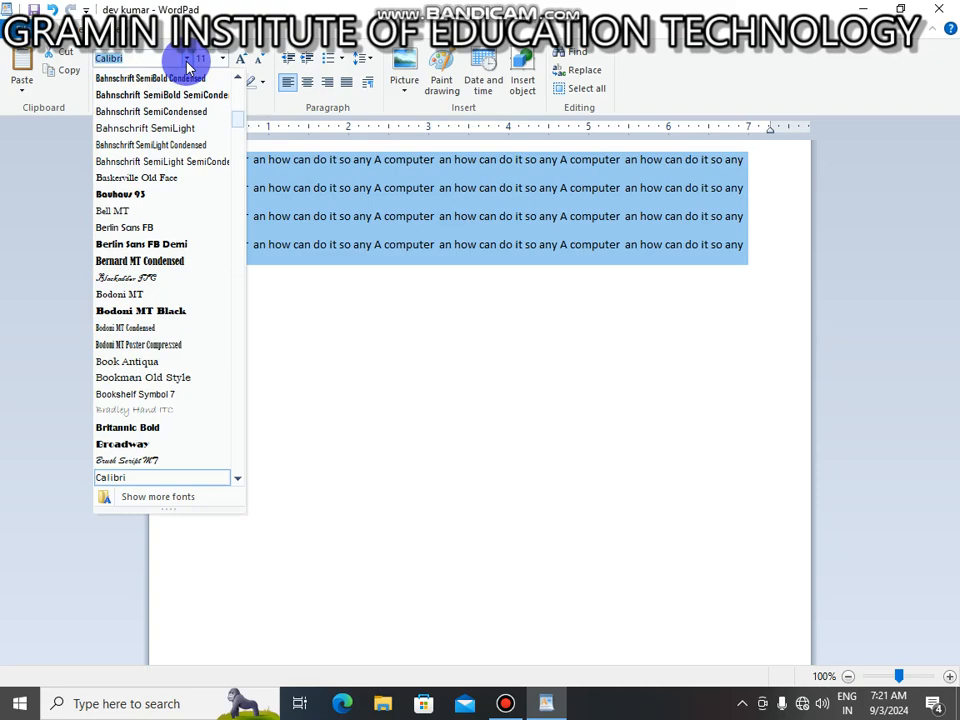
pyautogui.write('ti')
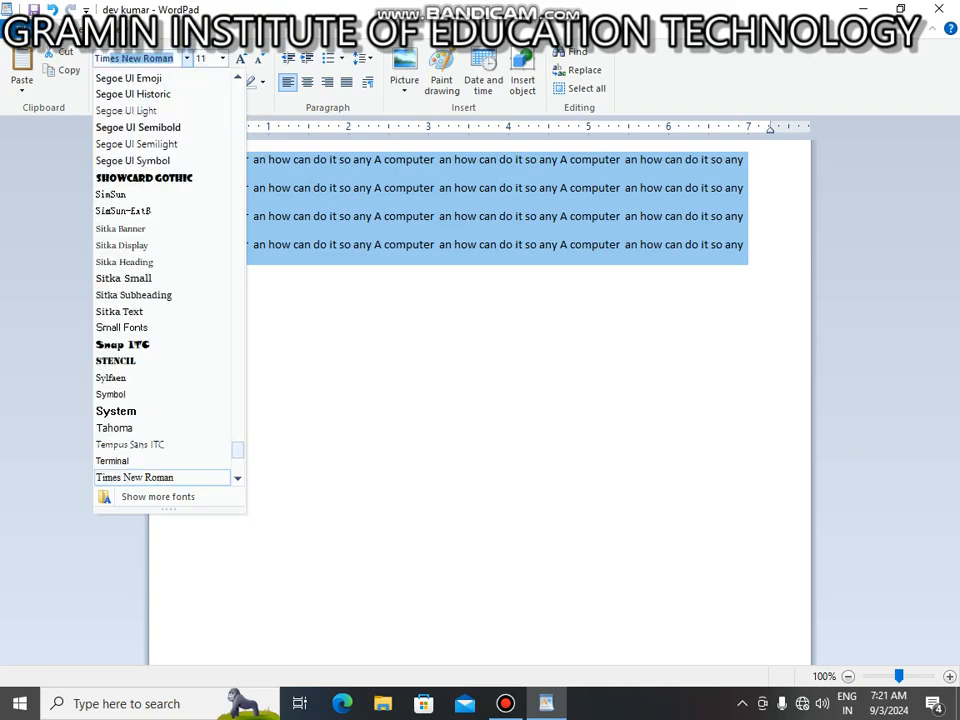
pyautogui.click(156, 477)
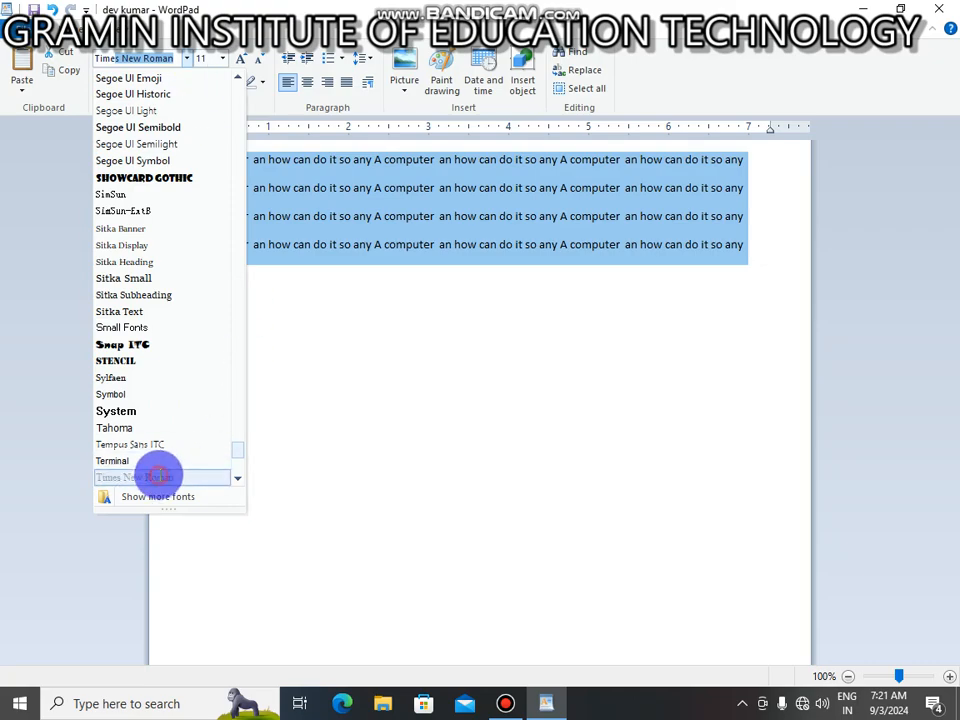
pyautogui.click(222, 60)
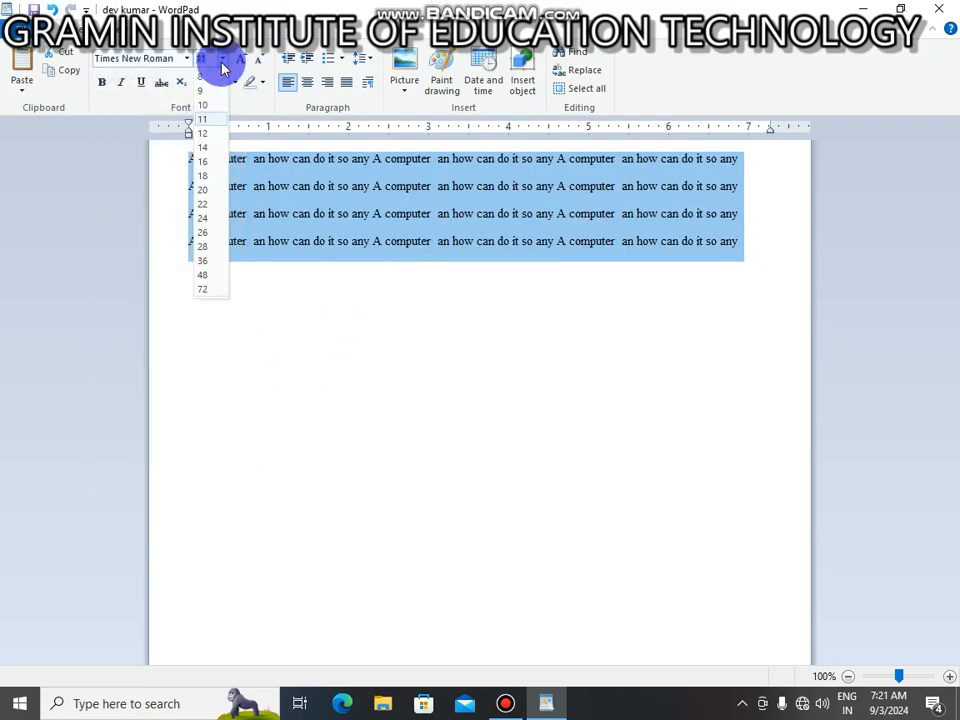
pyautogui.click(203, 162)
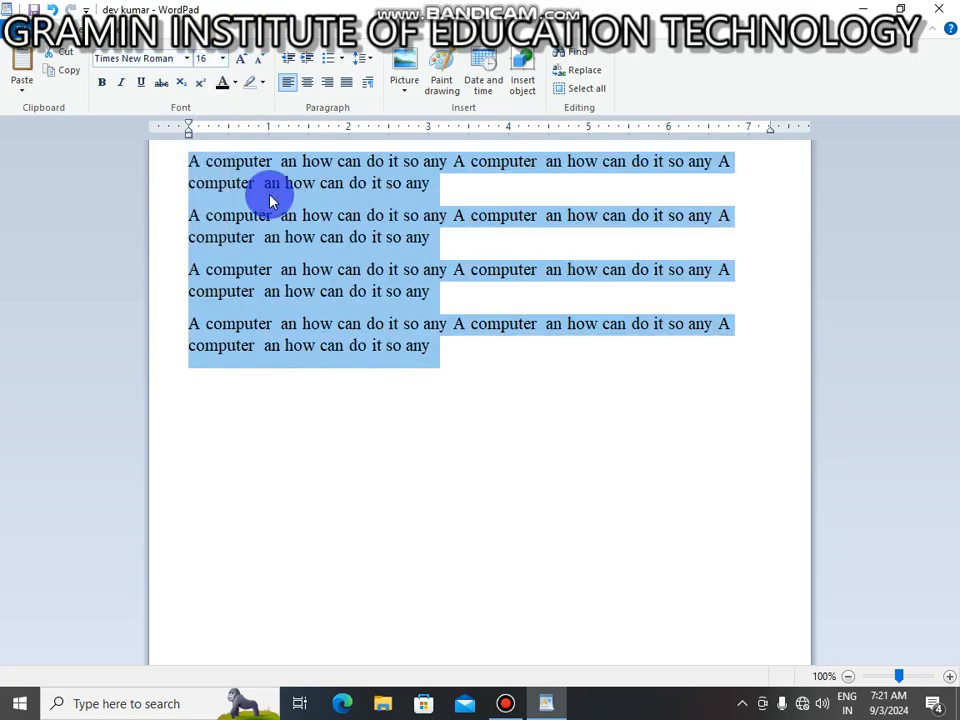
# Step: Make all the selected text bold and italic, and try underline on it before removing the underline
pyautogui.click(100, 84)
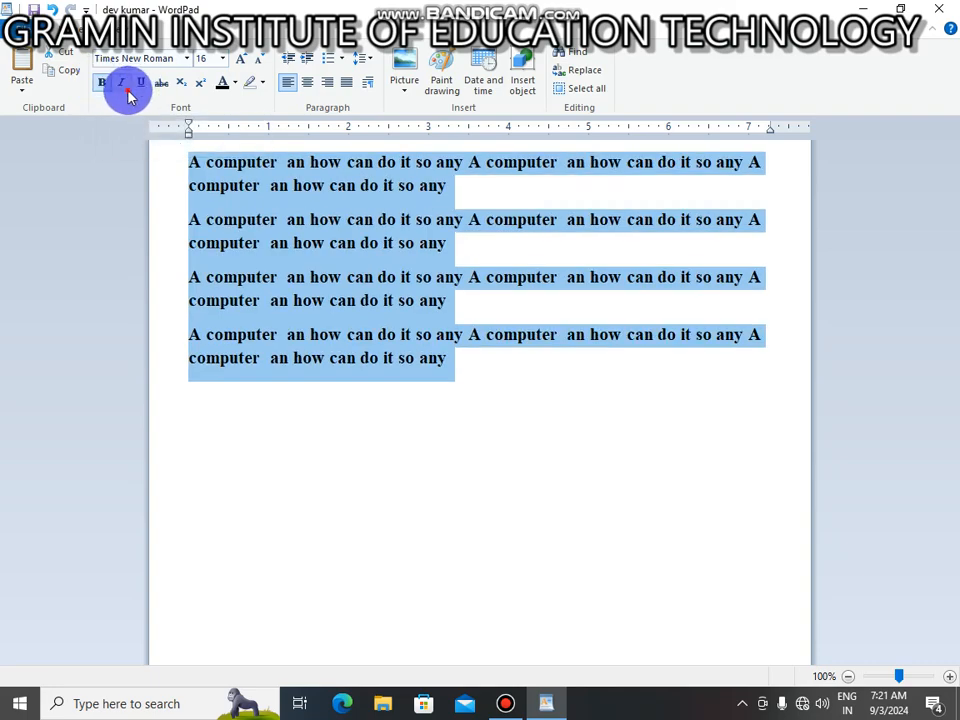
pyautogui.click(123, 87)
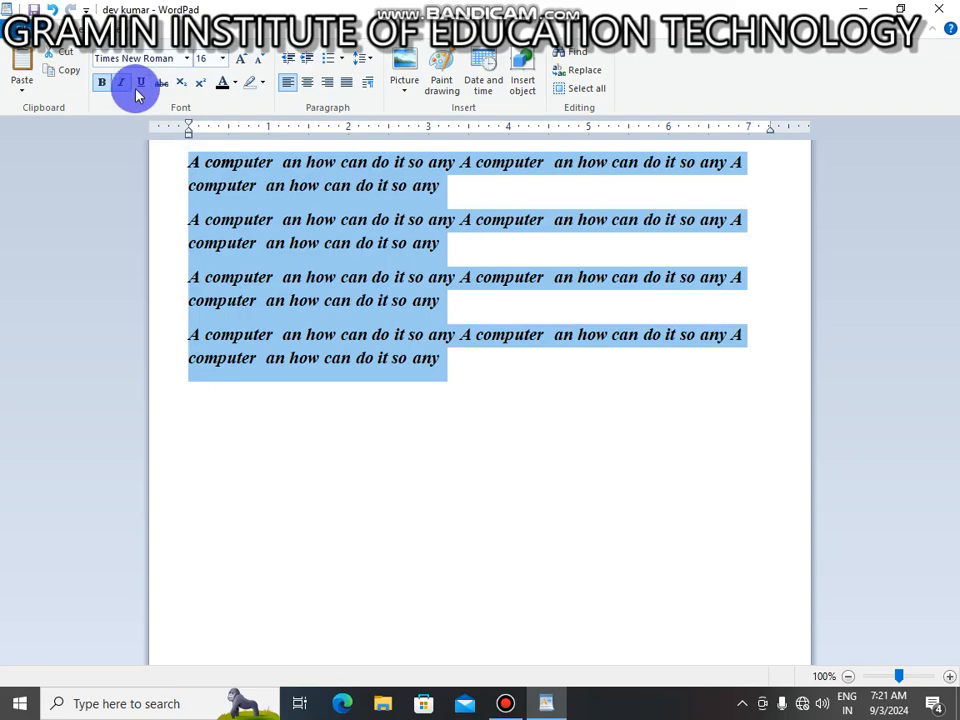
pyautogui.click(139, 86)
pyautogui.click(139, 86)
pyautogui.click(266, 242)
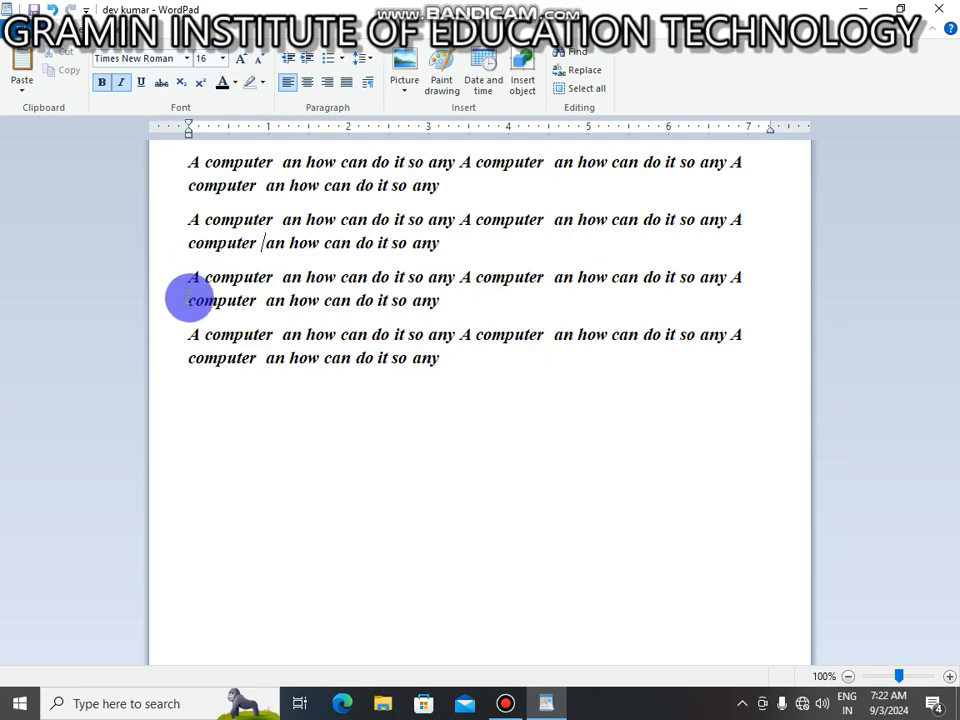
# Step: Apply strikethrough to the second line of the third paragraph and remove it again
pyautogui.moveTo(188, 298); pyautogui.dragTo(288, 300)
pyautogui.moveTo(352, 313); pyautogui.dragTo(447, 313)
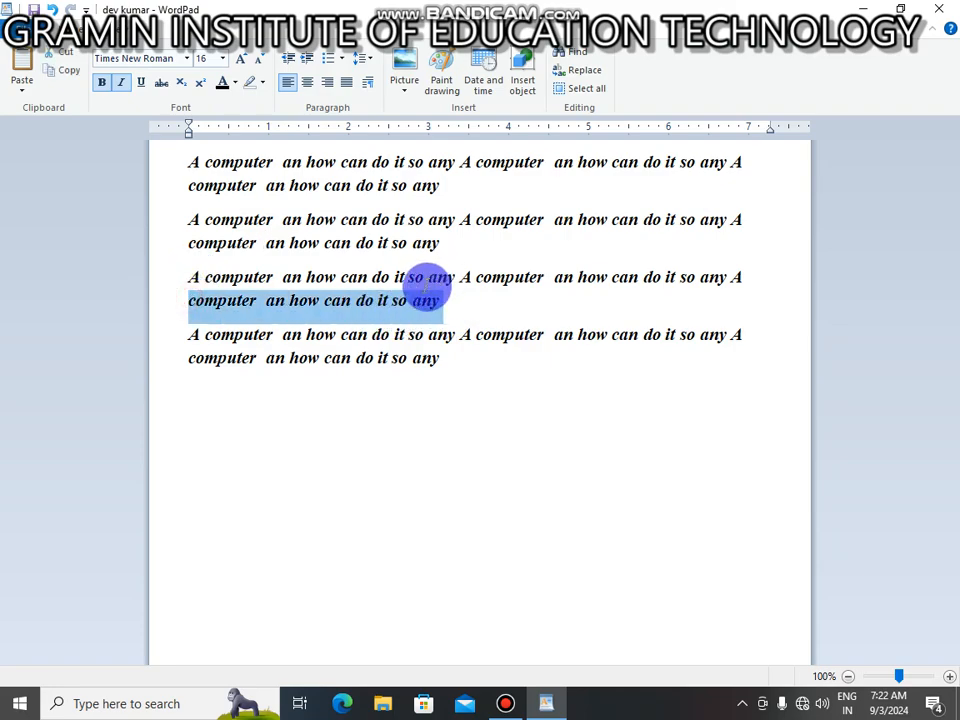
pyautogui.click(161, 84)
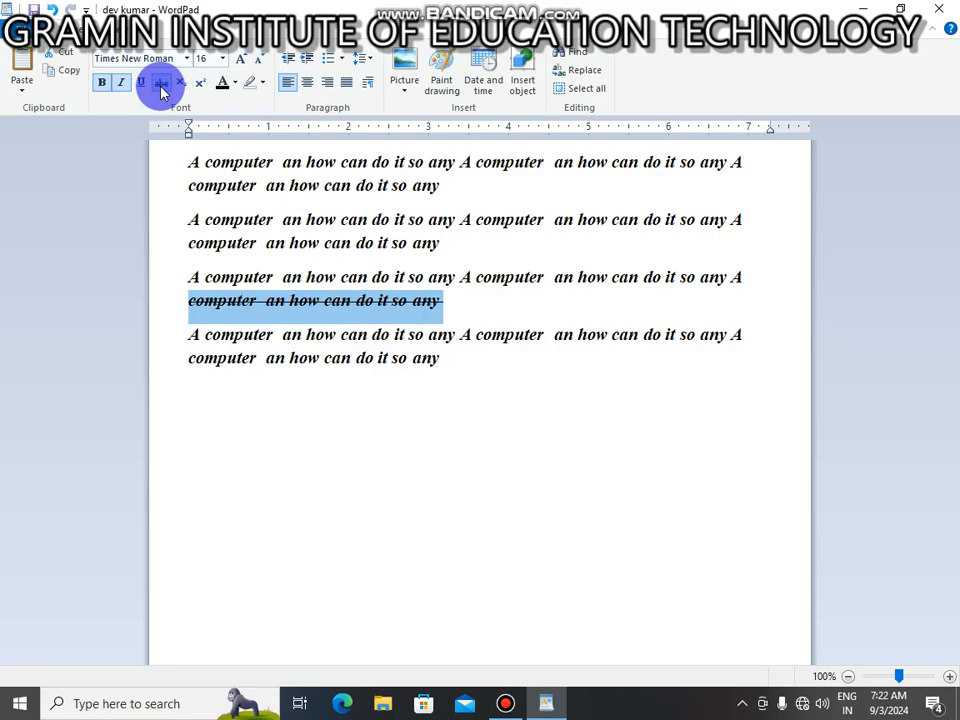
pyautogui.click(161, 91)
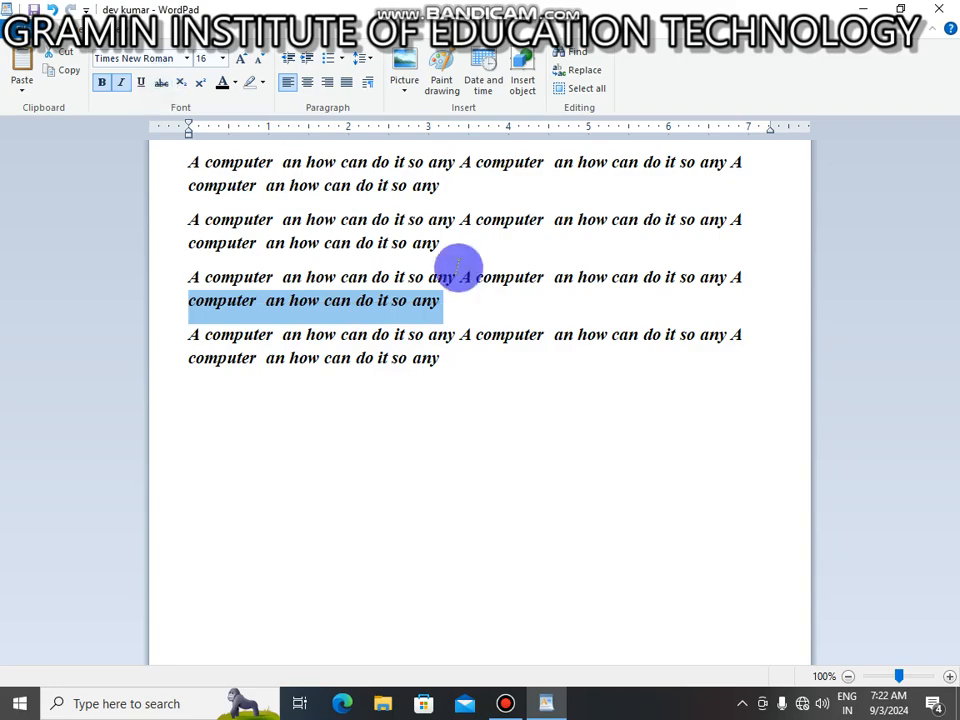
# Step: Add the formula K2SO4 at the end of the last paragraph and make its 2 a subscript
pyautogui.click(459, 369)
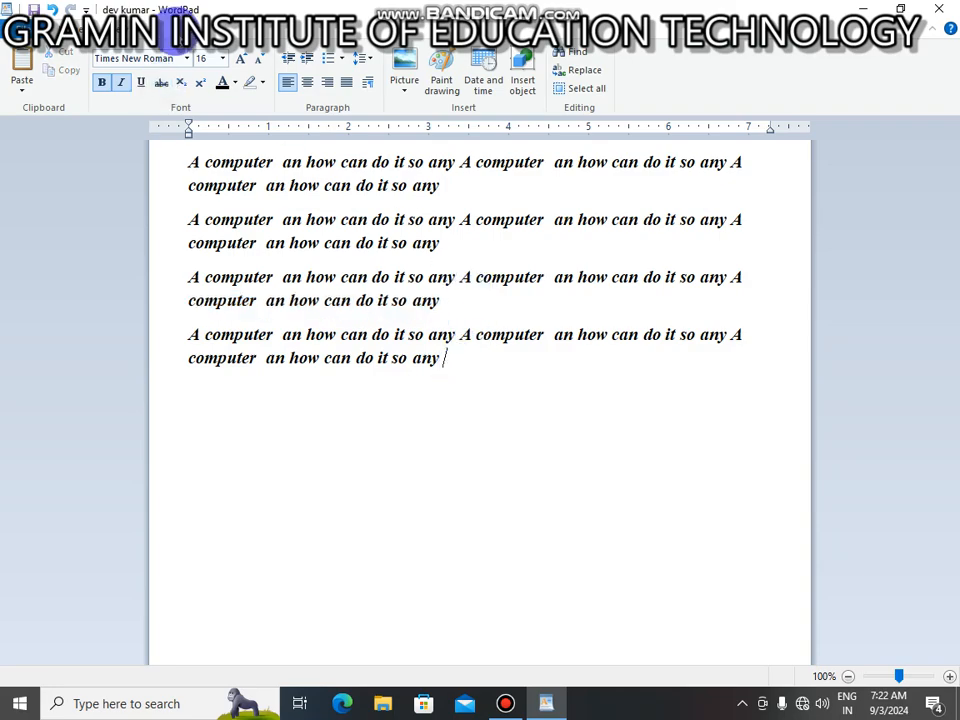
pyautogui.press('capslock')
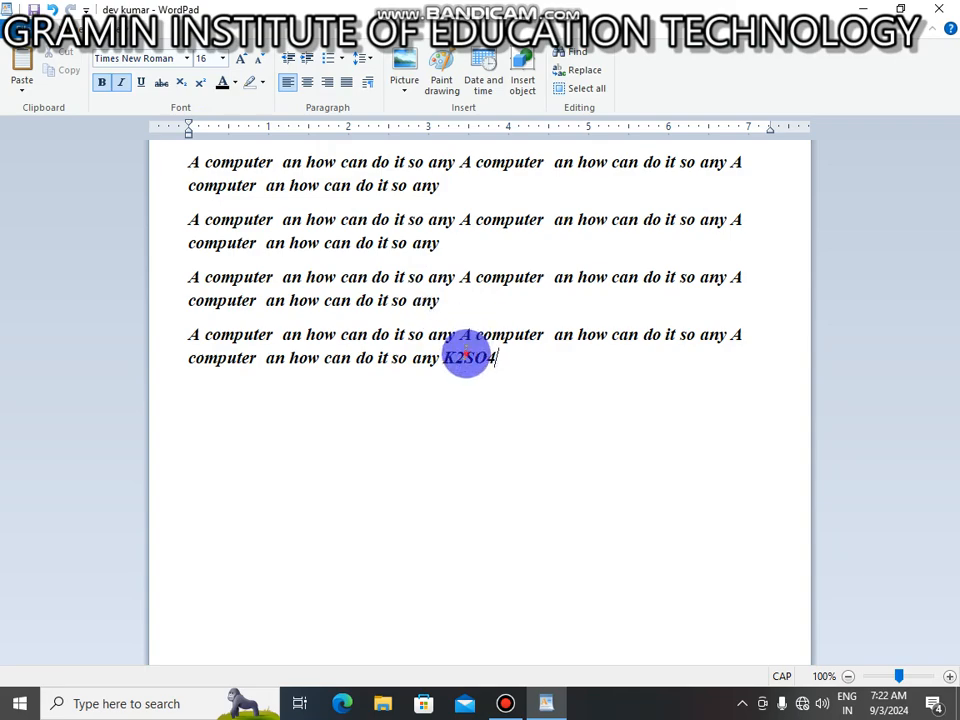
pyautogui.moveTo(455, 361); pyautogui.dragTo(464, 356)
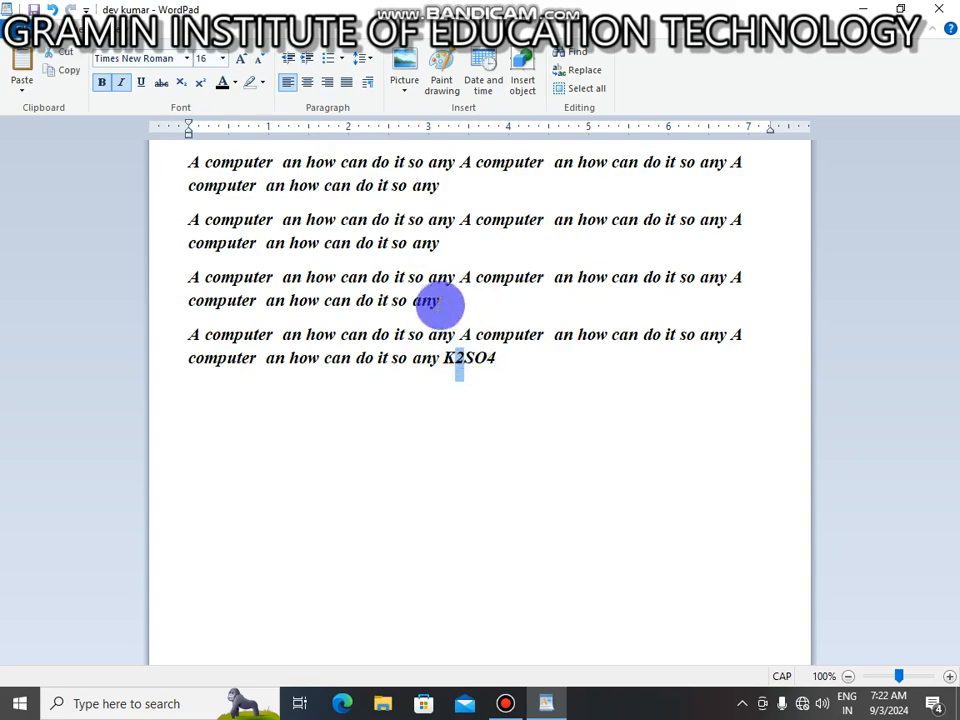
pyautogui.click(181, 82)
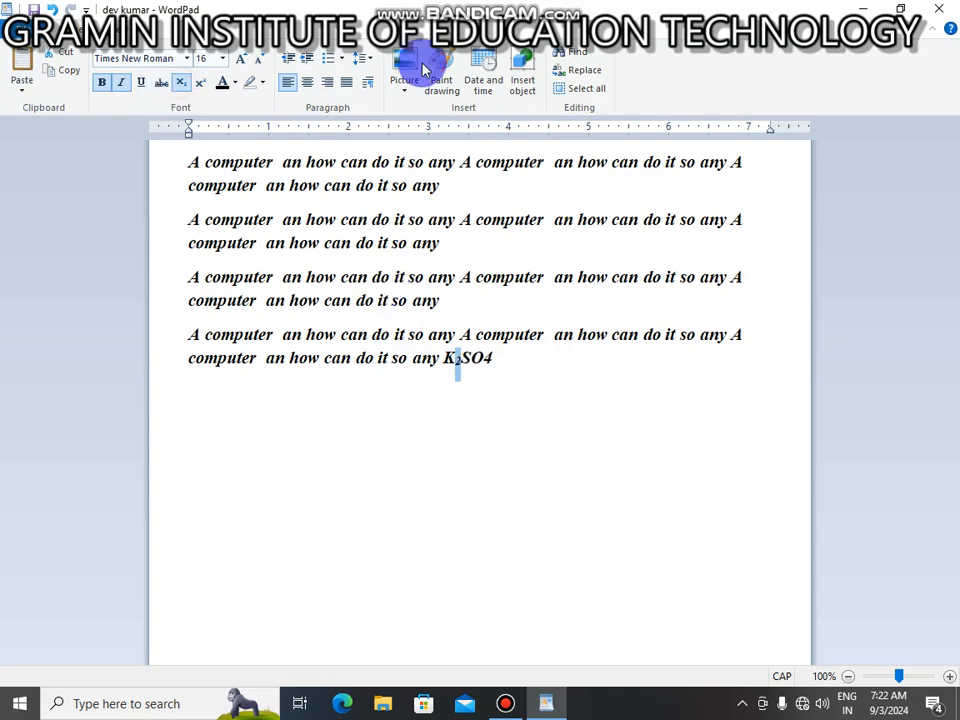
# Step: Select only the 4 in the K2SO4 formula and make it a superscript
pyautogui.doubleClick(482, 356)
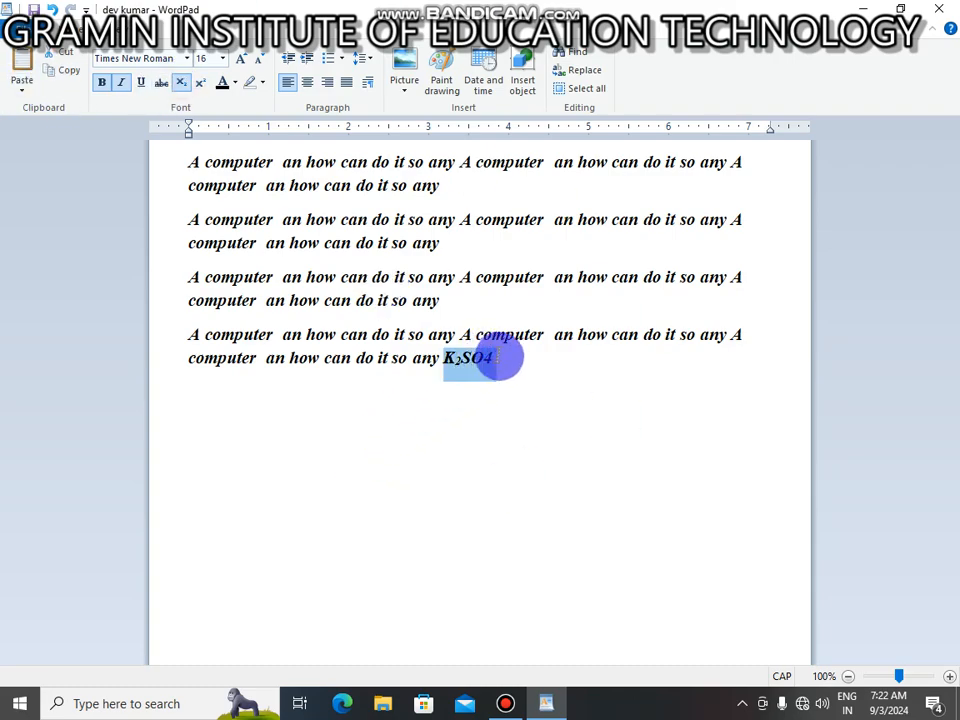
pyautogui.click(486, 364)
pyautogui.doubleClick(493, 361)
pyautogui.click(493, 366)
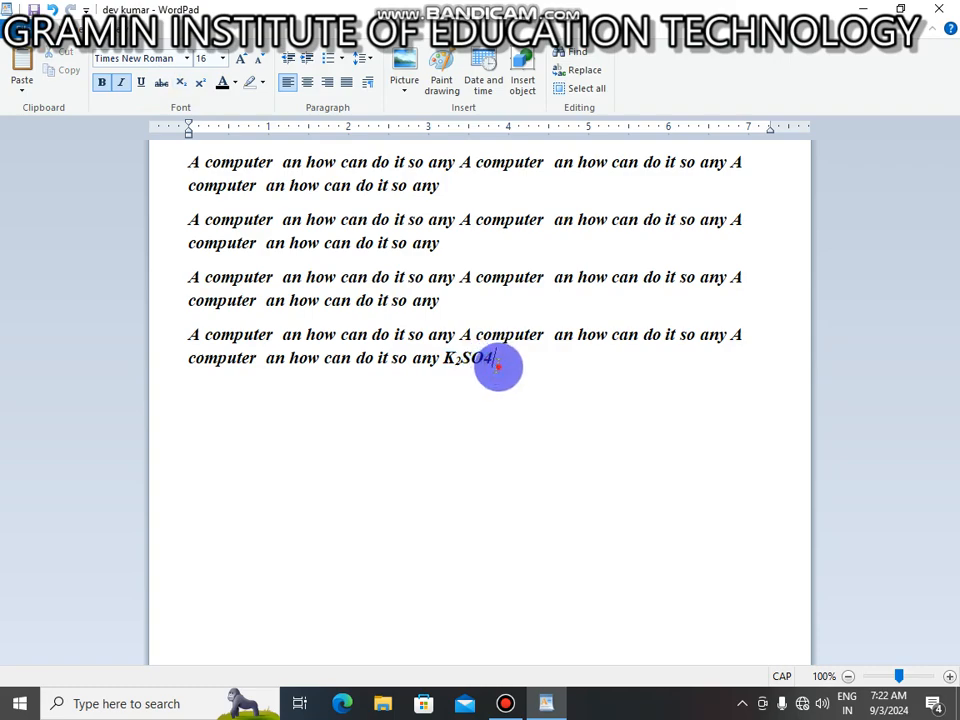
pyautogui.doubleClick(484, 364)
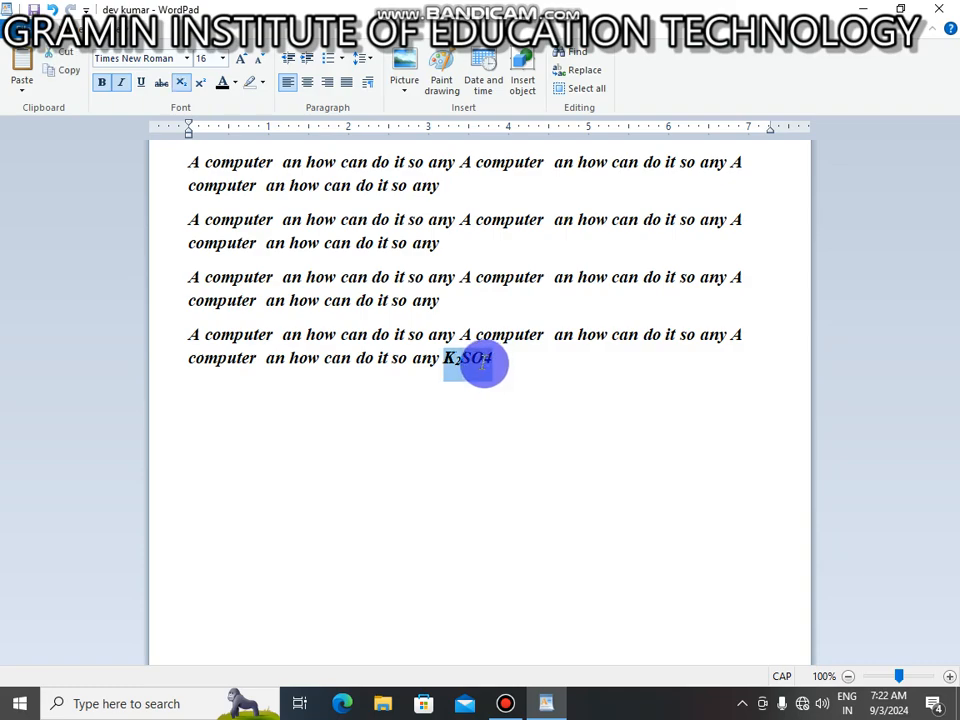
pyautogui.click(484, 364)
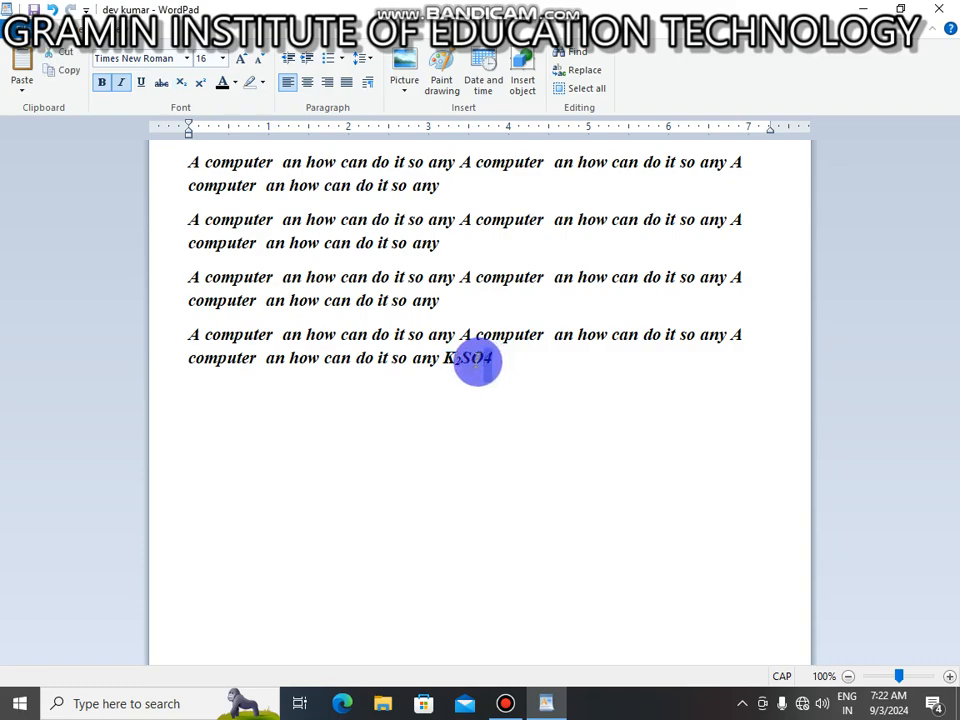
pyautogui.click(200, 86)
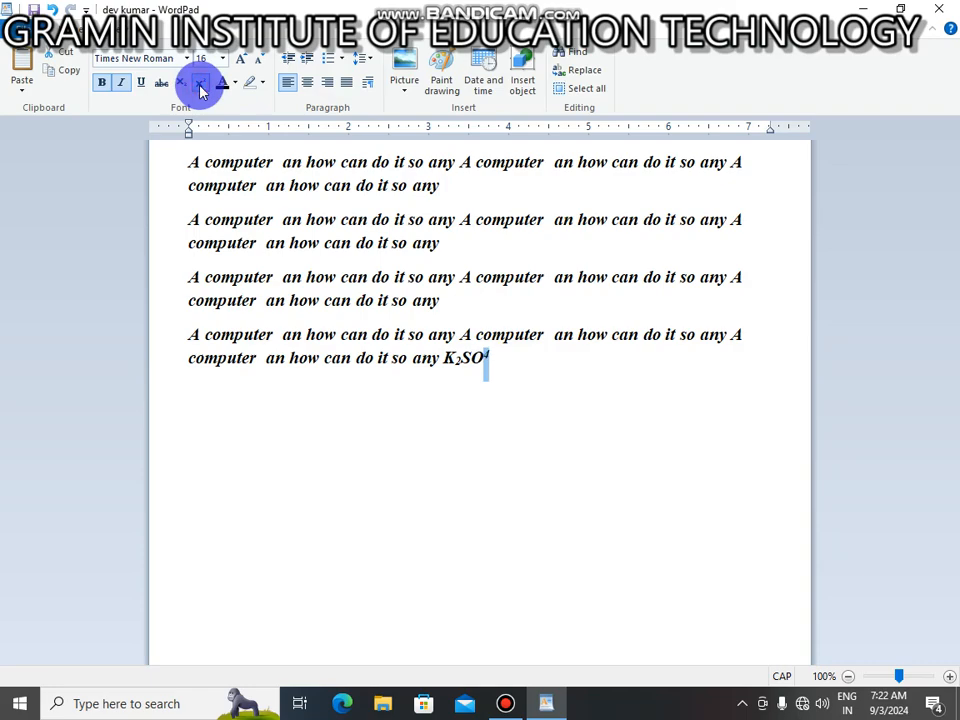
pyautogui.click(505, 372)
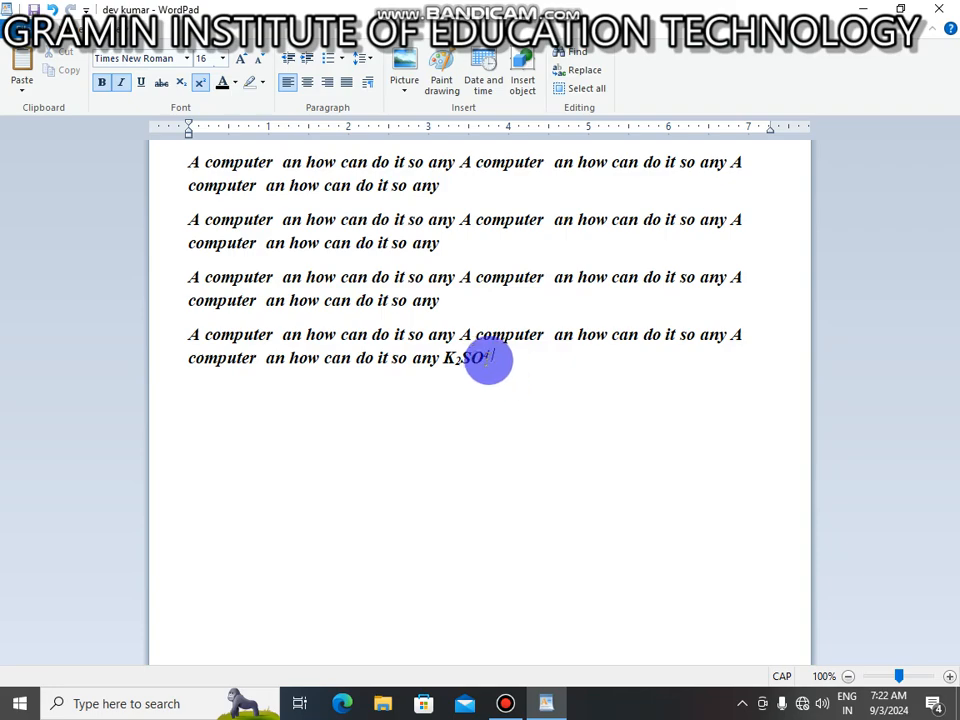
# Step: Delete the whole K2SO4 formula from the end of the last paragraph
pyautogui.click(490, 362)
pyautogui.moveTo(490, 362); pyautogui.dragTo(455, 378)
pyautogui.press('BackSpace')
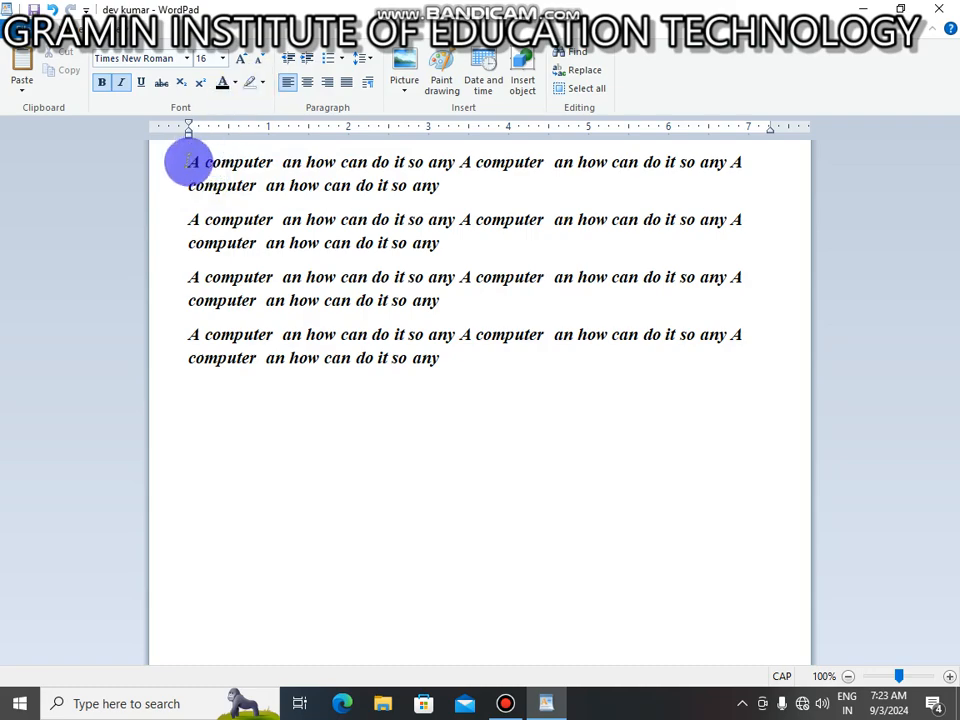
# Step: Select all four paragraphs and change their text colour to red, followed by green
pyautogui.moveTo(186, 162); pyautogui.dragTo(493, 356)
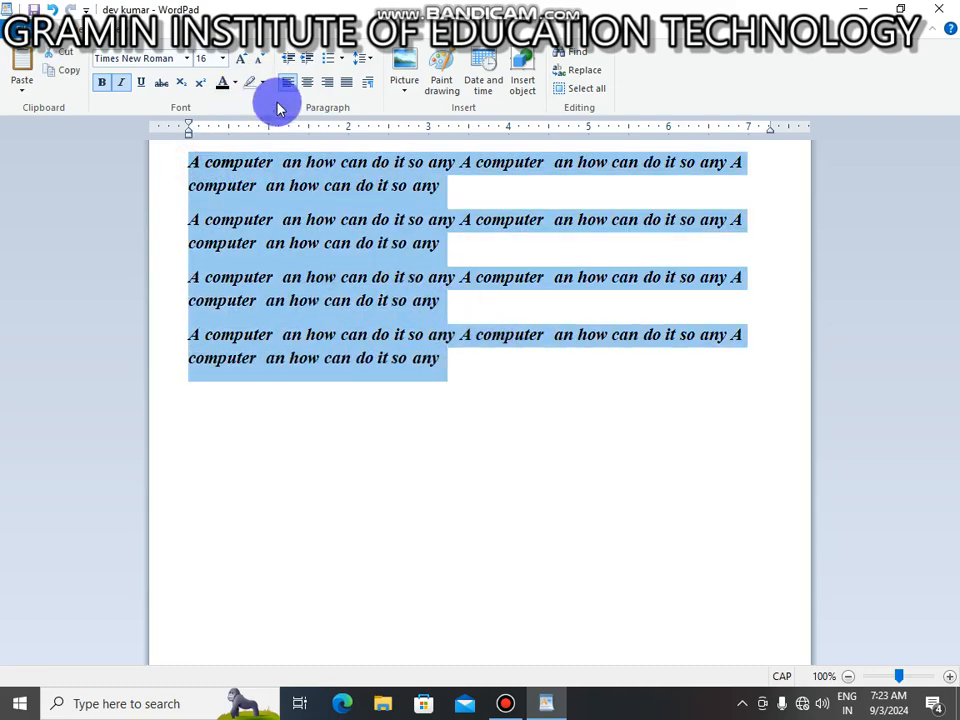
pyautogui.click(235, 83)
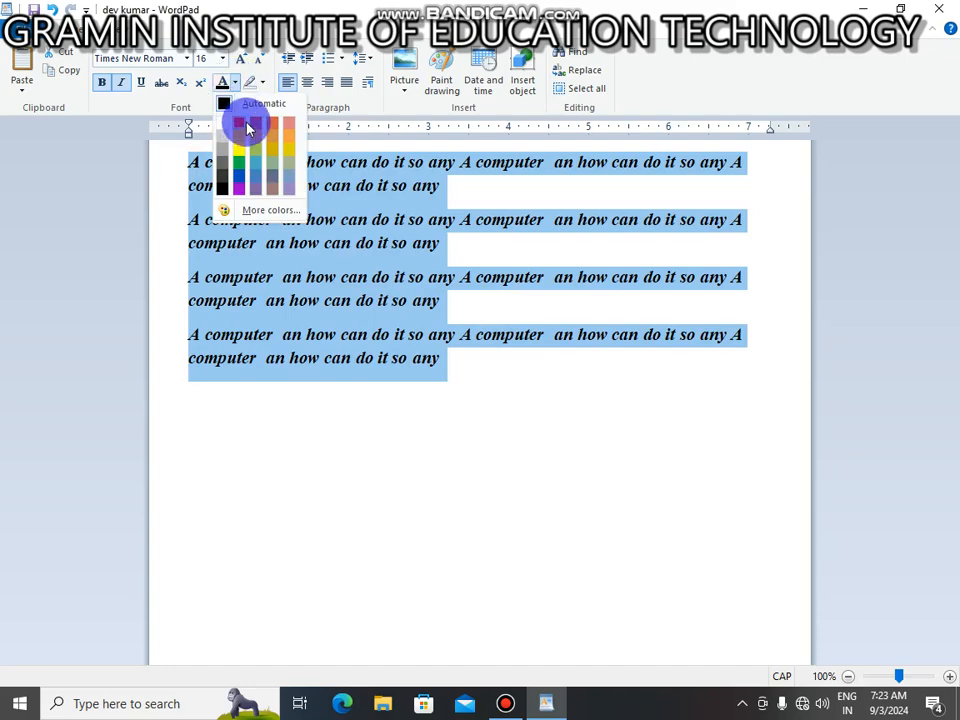
pyautogui.click(241, 122)
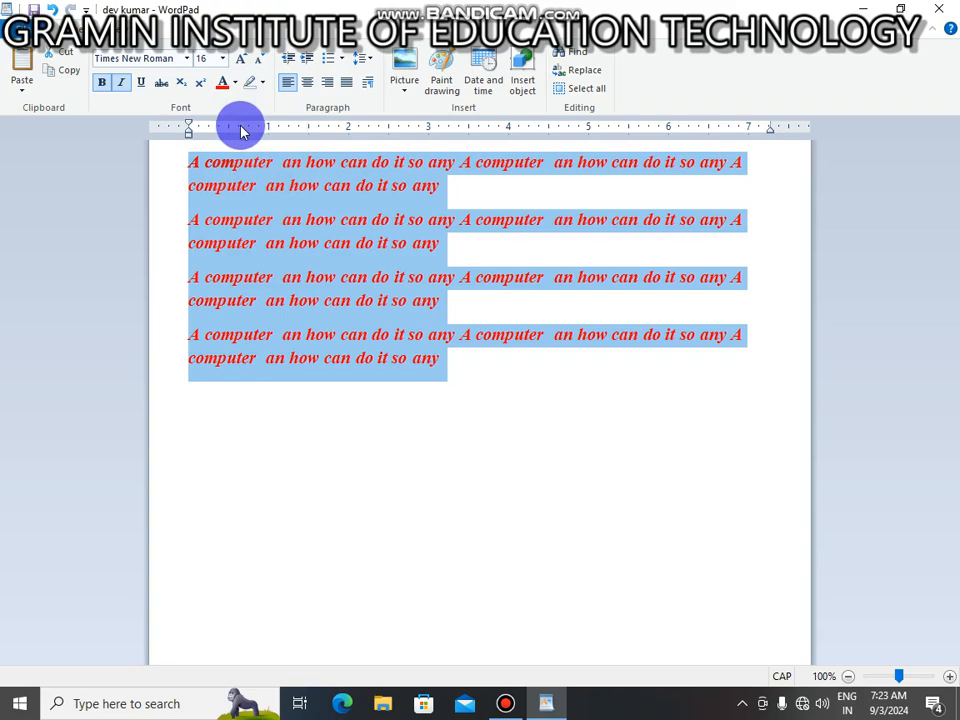
pyautogui.click(235, 84)
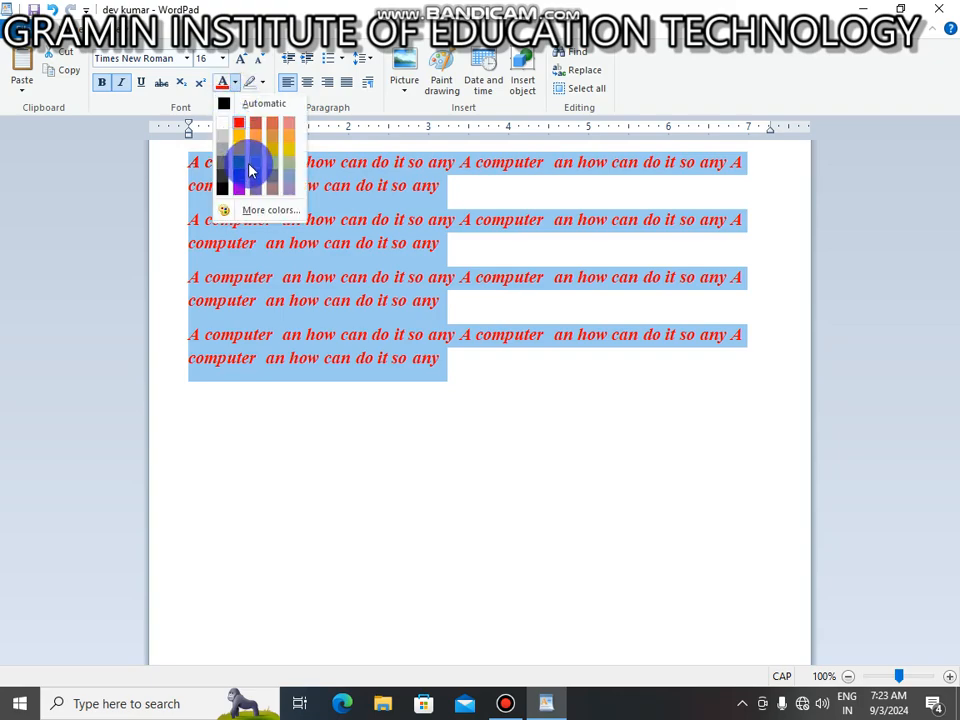
pyautogui.click(240, 163)
# Step: Change the selected text's colour to dark grey and finally to black
pyautogui.click(236, 86)
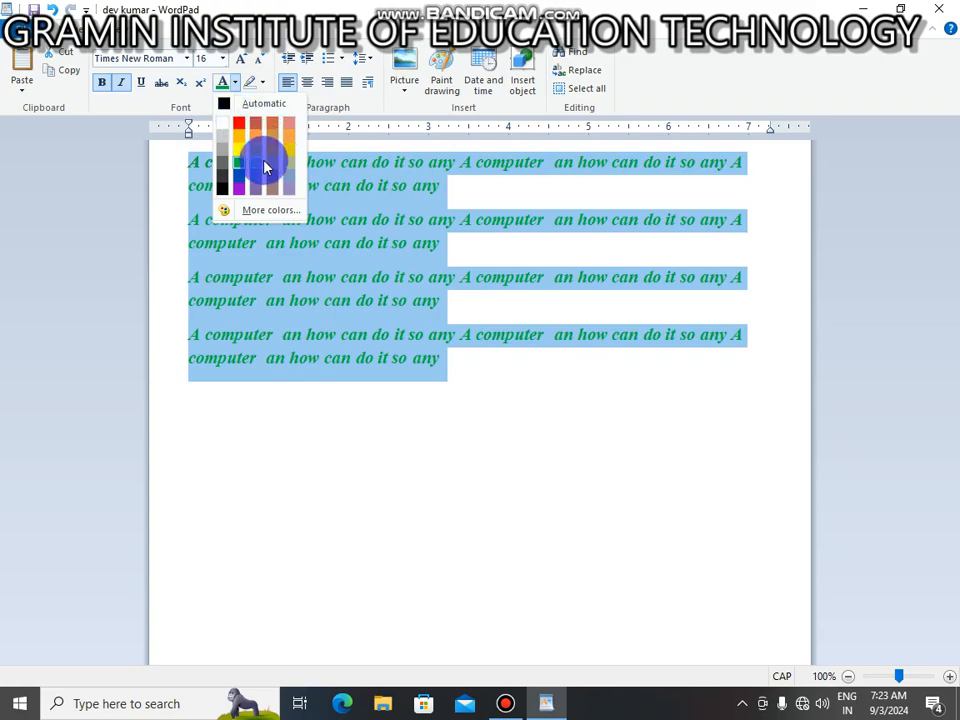
pyautogui.click(223, 171)
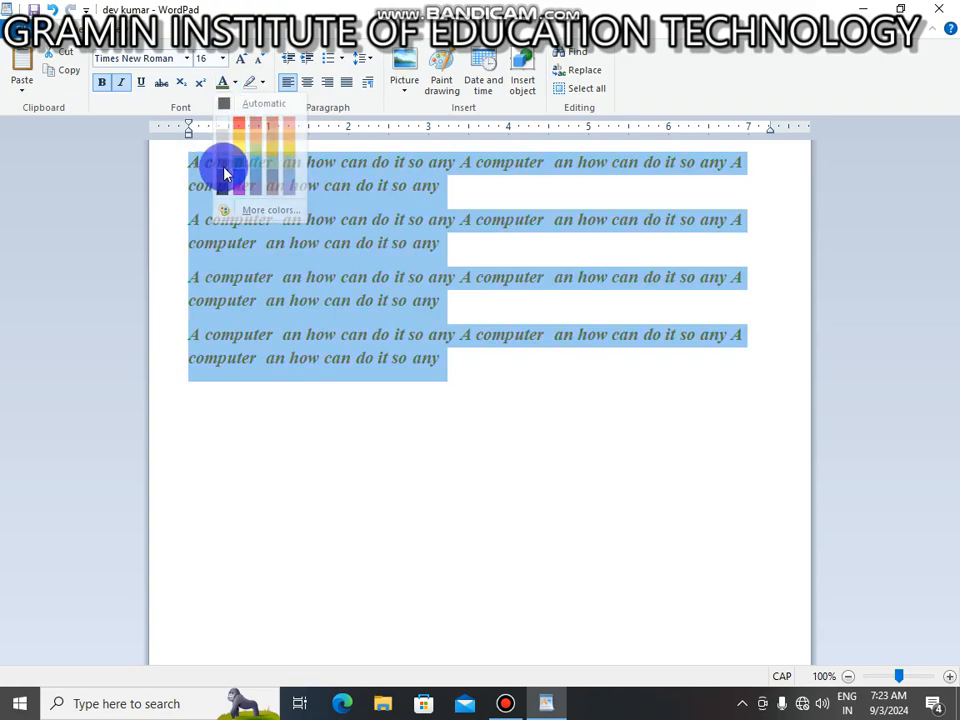
pyautogui.click(235, 84)
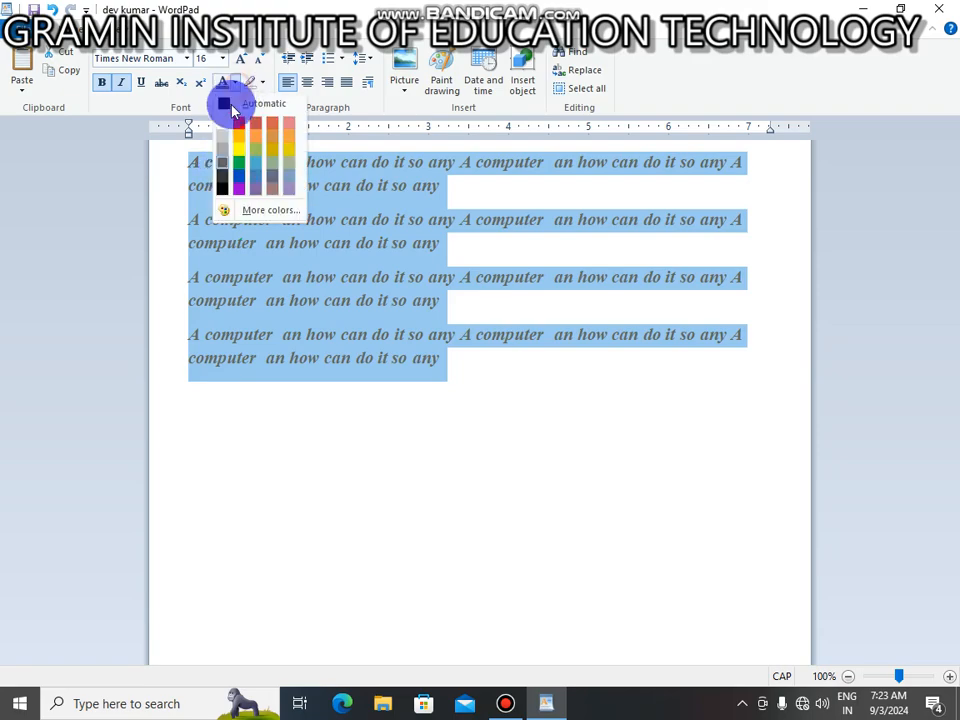
pyautogui.click(222, 195)
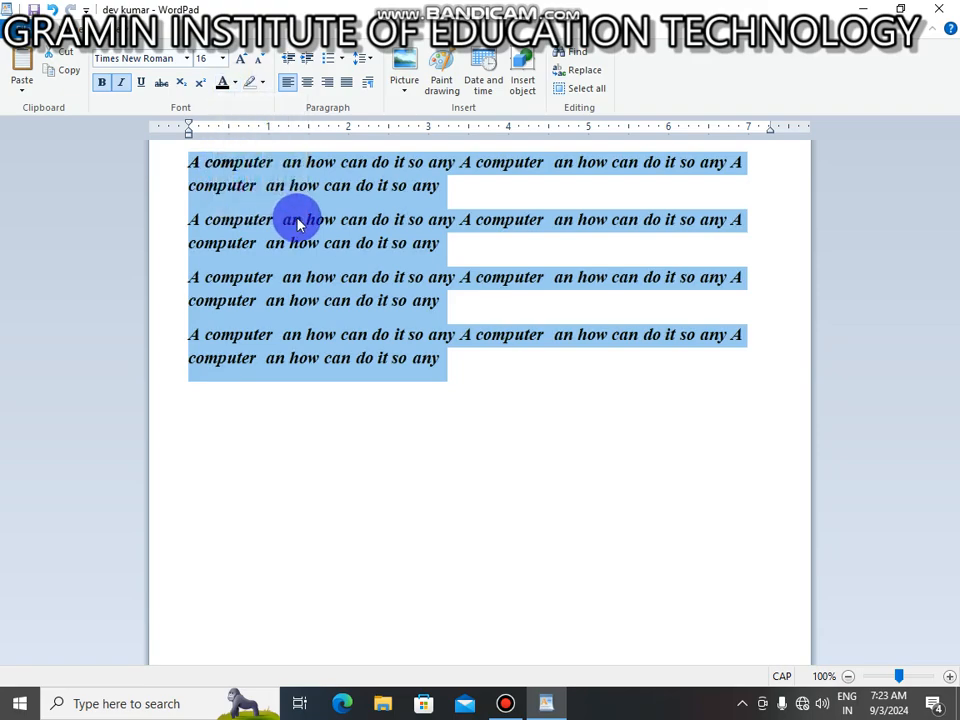
# Step: Highlight the four selected paragraphs in bright green, and replace it with another, darker highlight colour
pyautogui.click(264, 90)
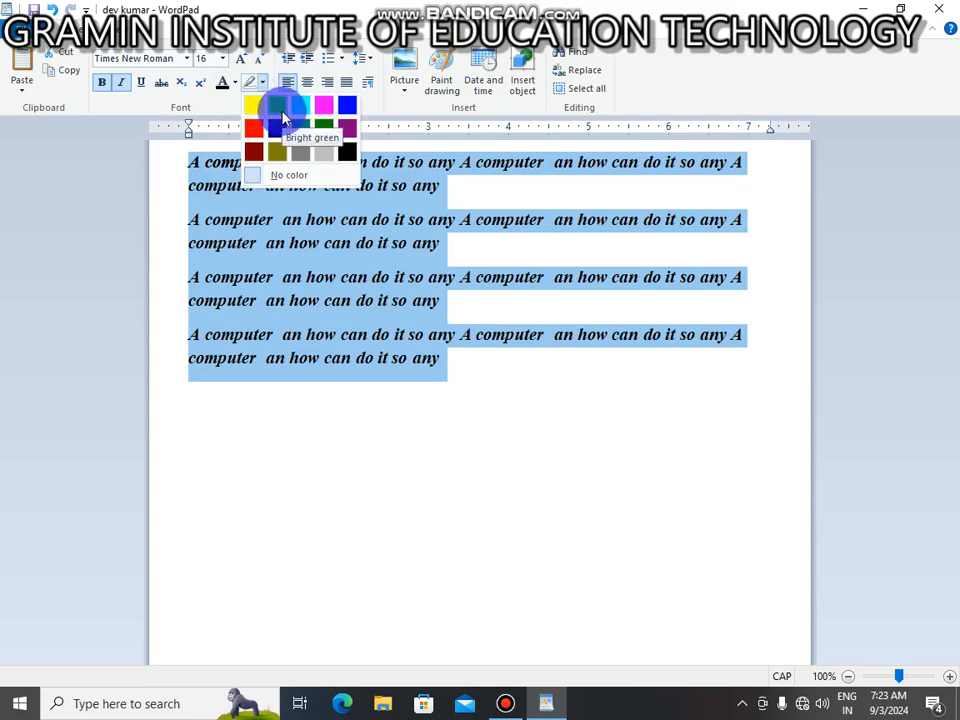
pyautogui.click(283, 115)
pyautogui.click(261, 84)
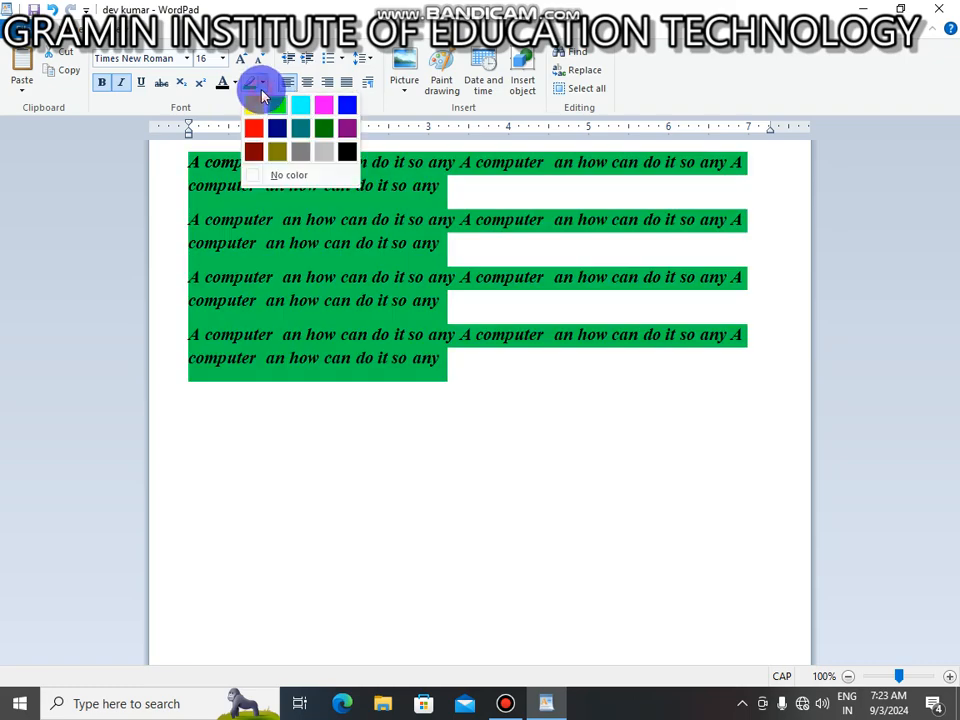
pyautogui.click(326, 136)
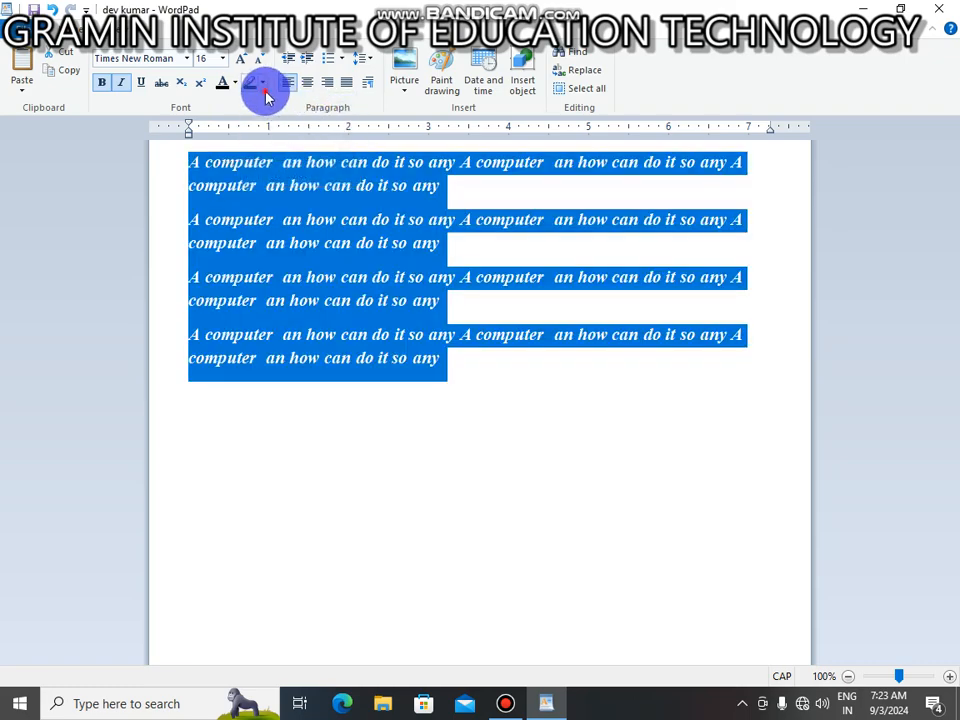
# Step: Change the highlight of the four selected paragraphs to purple and clear the selection
pyautogui.click(261, 88)
pyautogui.click(344, 140)
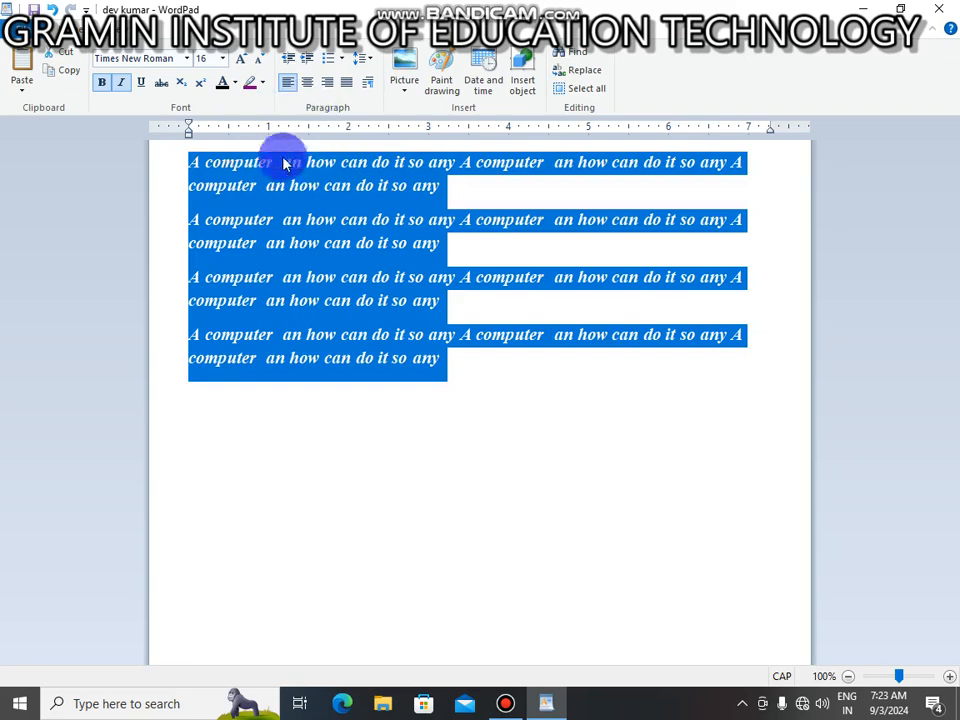
pyautogui.click(282, 166)
# Step: Select all four paragraphs again and remove their highlight with the No color option
pyautogui.moveTo(190, 162); pyautogui.dragTo(447, 368)
pyautogui.click(262, 83)
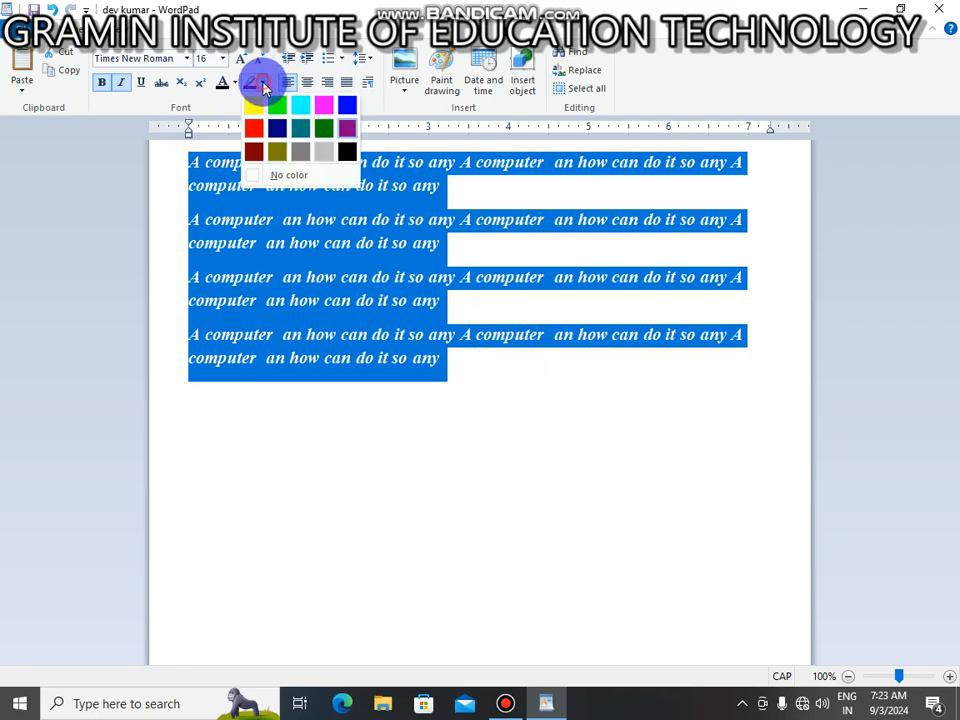
pyautogui.click(290, 177)
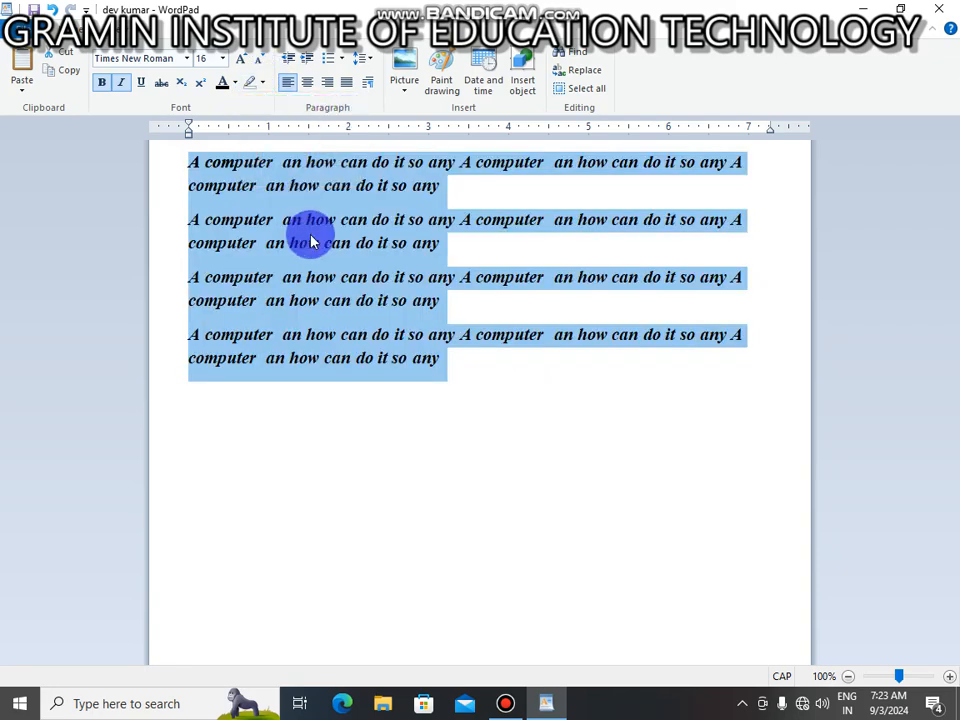
# Step: Grow the font of the selected paragraphs step by step to size 24
pyautogui.click(241, 64)
pyautogui.click(241, 64)
pyautogui.click(241, 64)
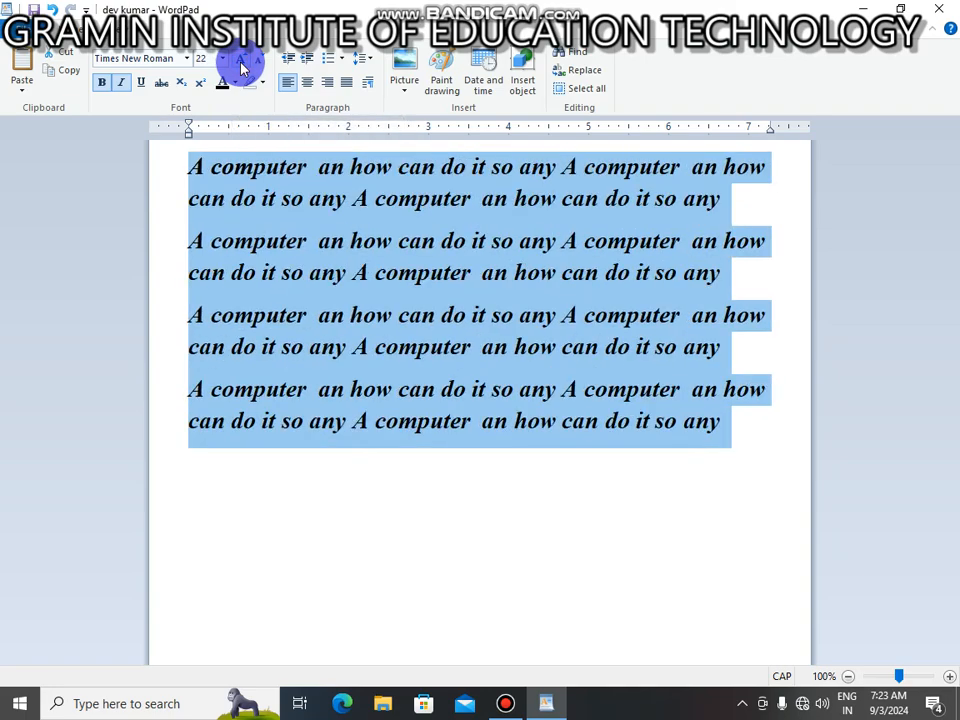
pyautogui.click(241, 64)
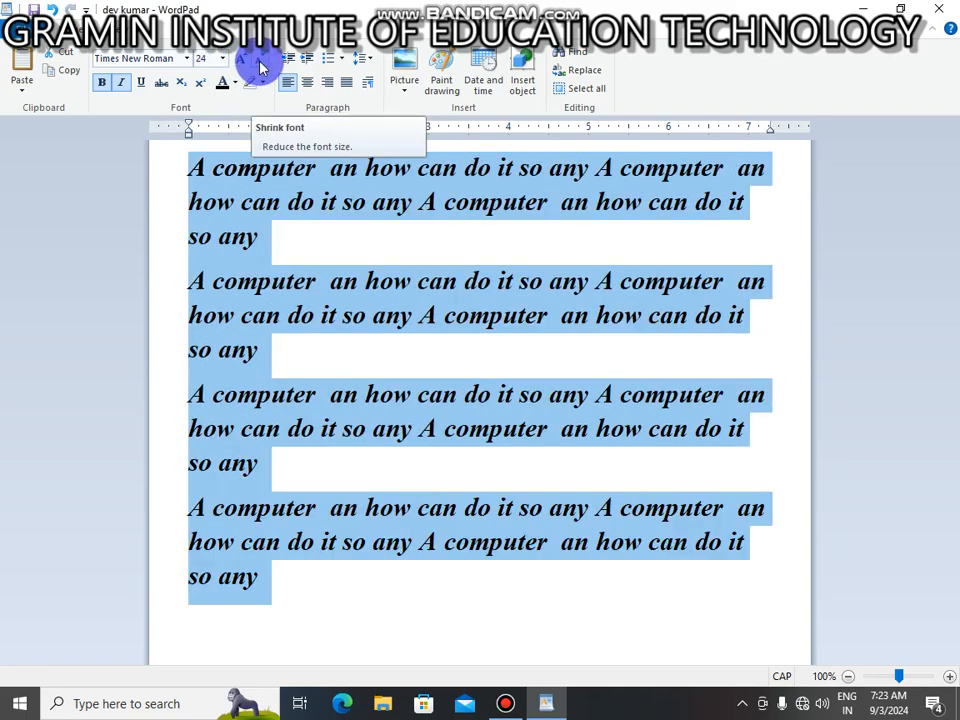
# Step: Shrink the font of the selected paragraphs step by step to size 18
pyautogui.click(258, 62)
pyautogui.click(258, 62)
pyautogui.click(258, 62)
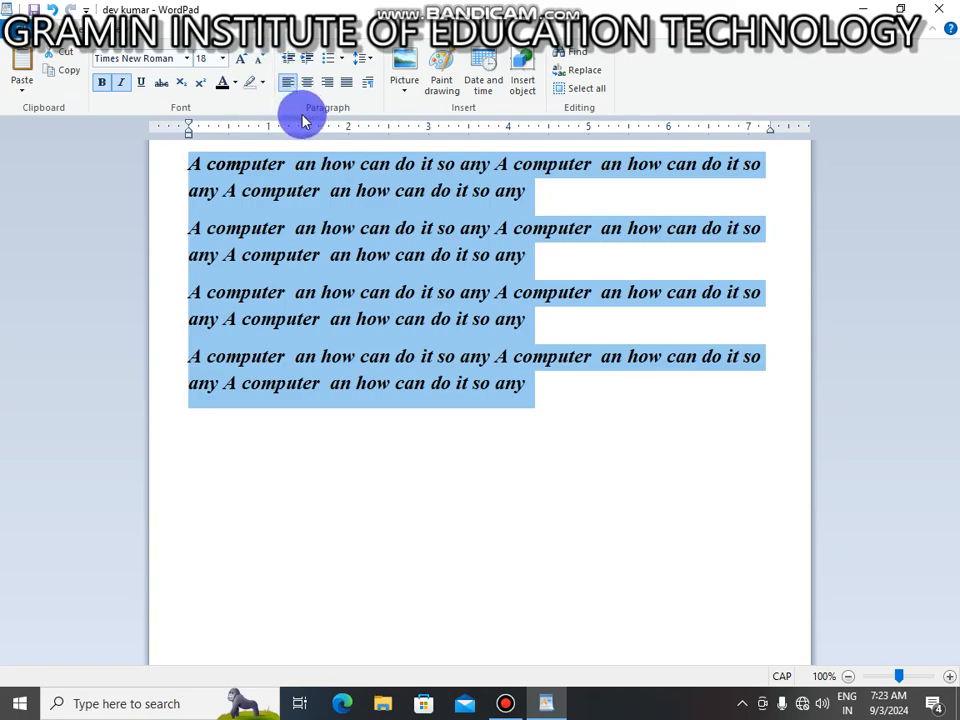
# Step: Increase the left indent of the selected paragraphs step by step to 4.5 inches on the ruler
pyautogui.click(291, 61)
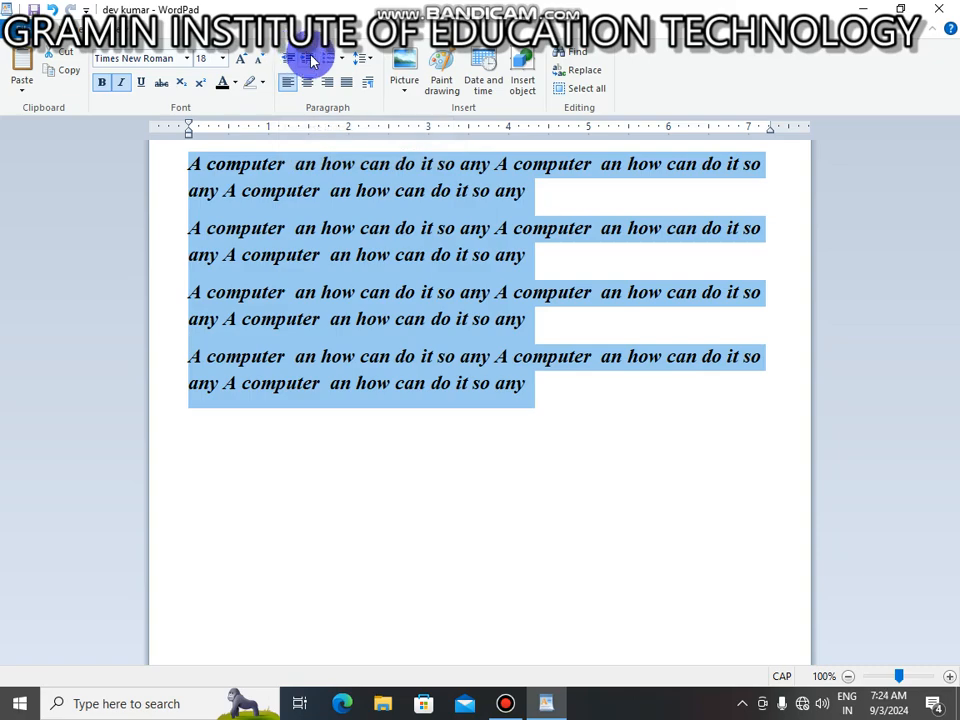
pyautogui.click(312, 60)
pyautogui.click(312, 60)
pyautogui.click(312, 60)
pyautogui.click(312, 60)
pyautogui.click(312, 60)
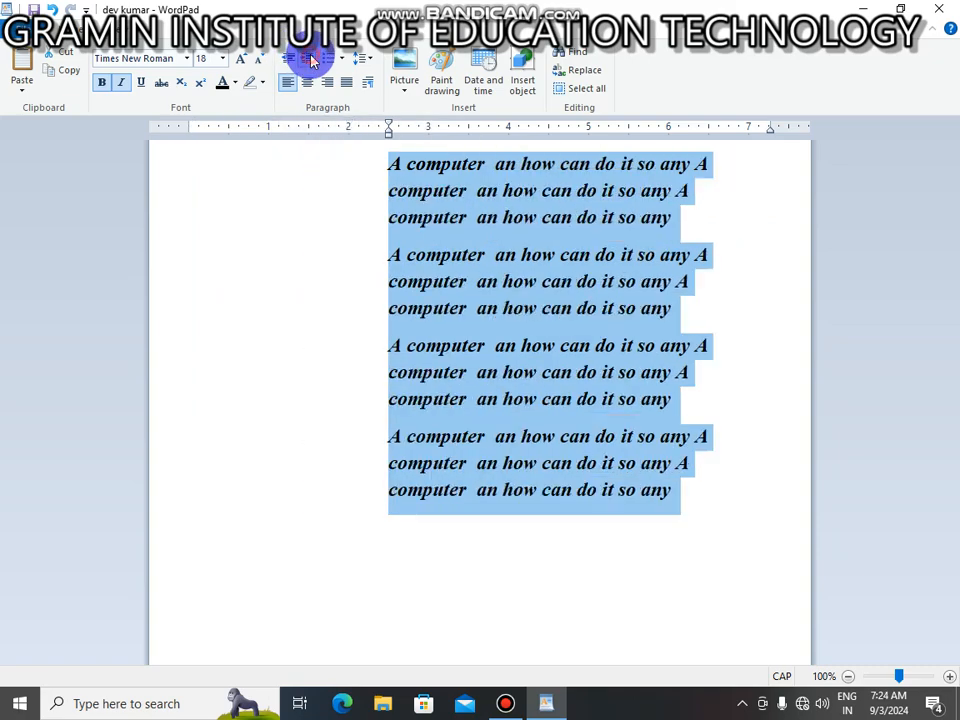
pyautogui.click(312, 60)
pyautogui.click(312, 60)
pyautogui.click(312, 60)
pyautogui.click(312, 60)
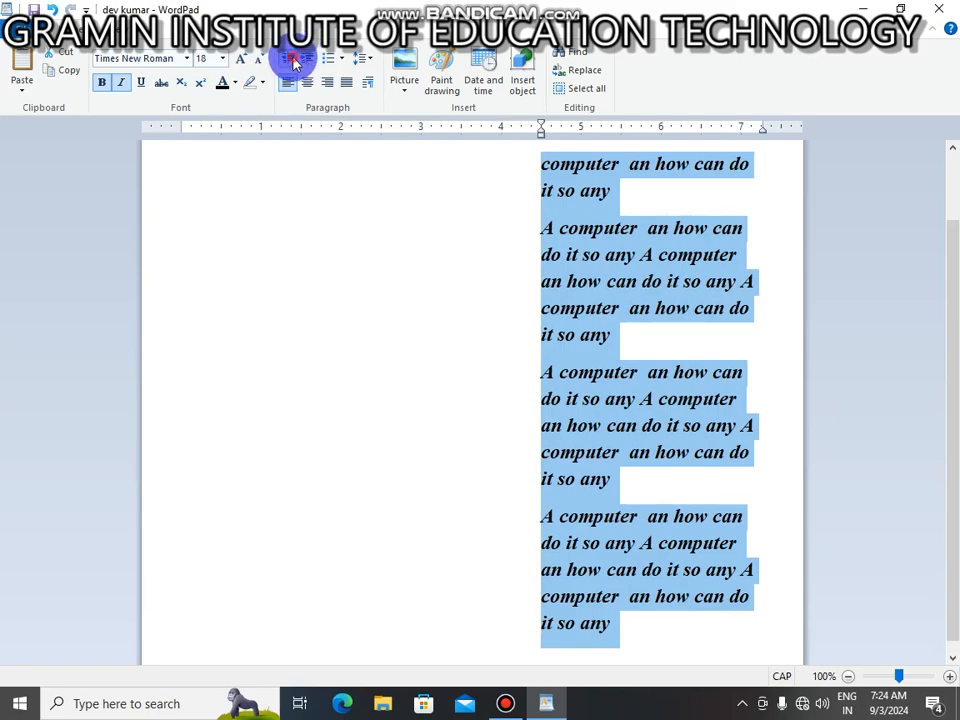
# Step: Decrease the indent of the selected paragraphs step by step until they start at the left margin
pyautogui.click(292, 60)
pyautogui.click(292, 60)
pyautogui.click(292, 60)
pyautogui.click(292, 60)
pyautogui.click(292, 60)
pyautogui.click(292, 60)
pyautogui.click(292, 60)
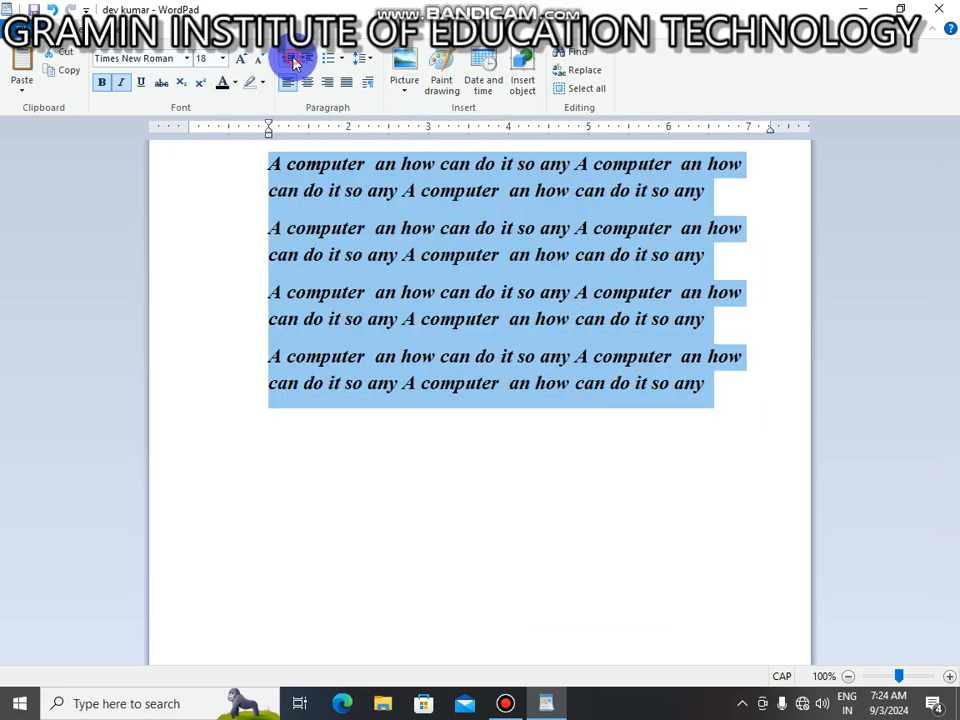
pyautogui.click(292, 60)
pyautogui.click(292, 60)
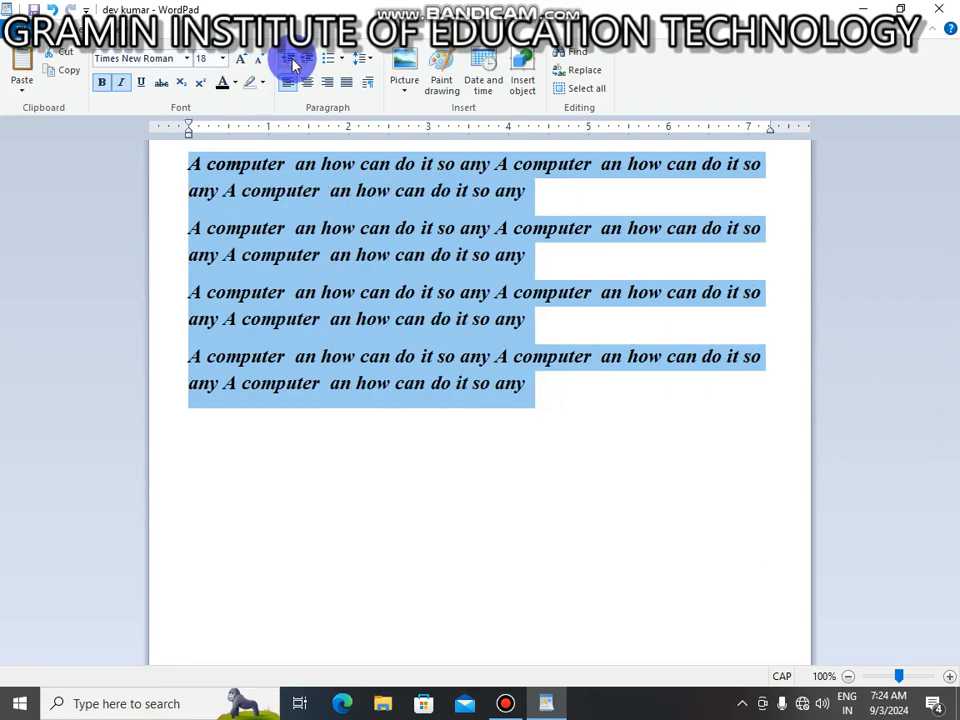
# Step: Try the lowercase-letter list style on the selected paragraphs and set the list style back to None
pyautogui.click(339, 58)
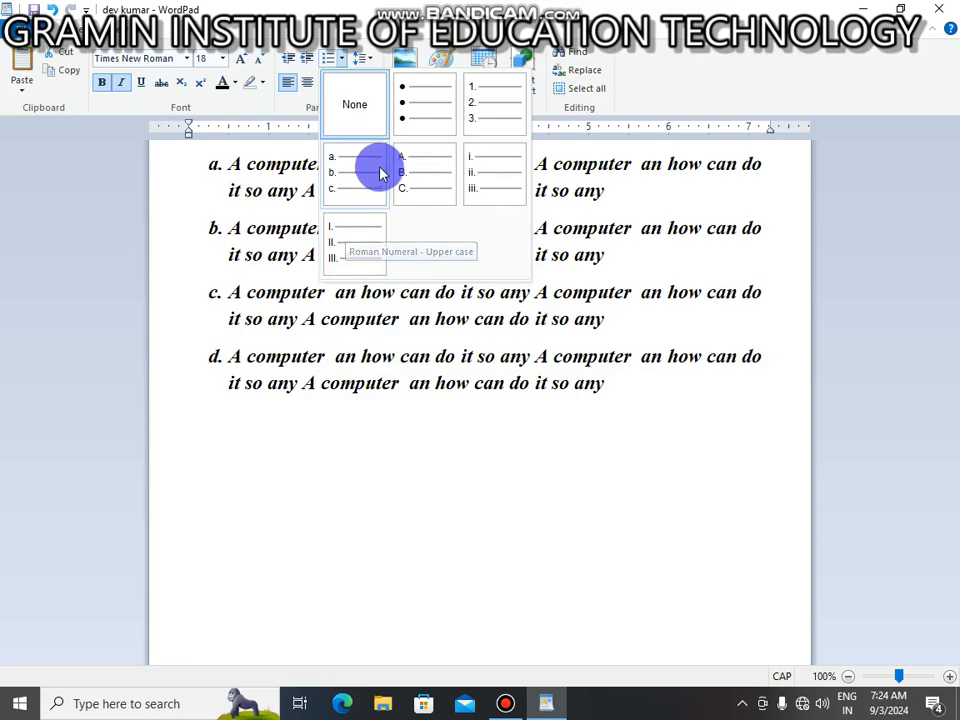
pyautogui.click(355, 120)
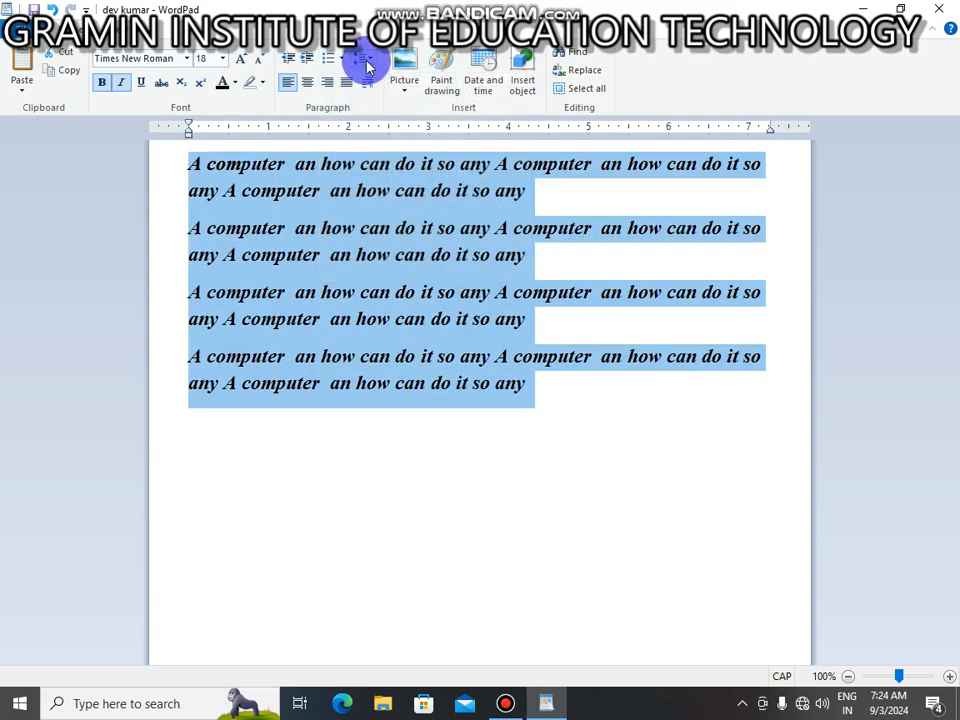
# Step: Set the selected paragraphs' line spacing to 1.0 and turn off the 10pt space after paragraphs
pyautogui.click(364, 58)
pyautogui.click(378, 79)
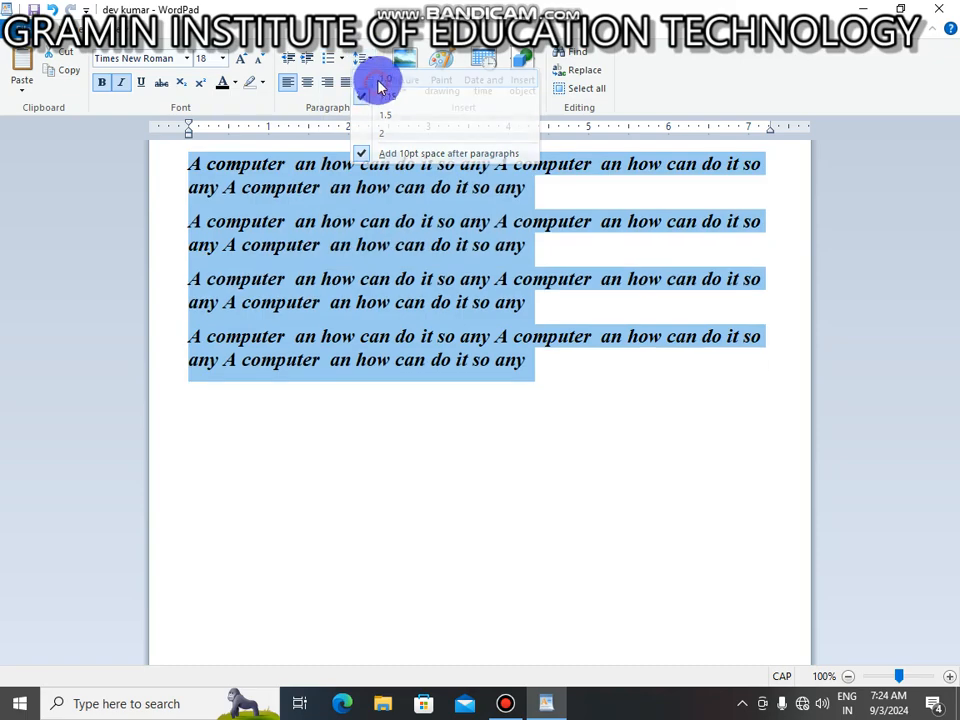
pyautogui.click(368, 60)
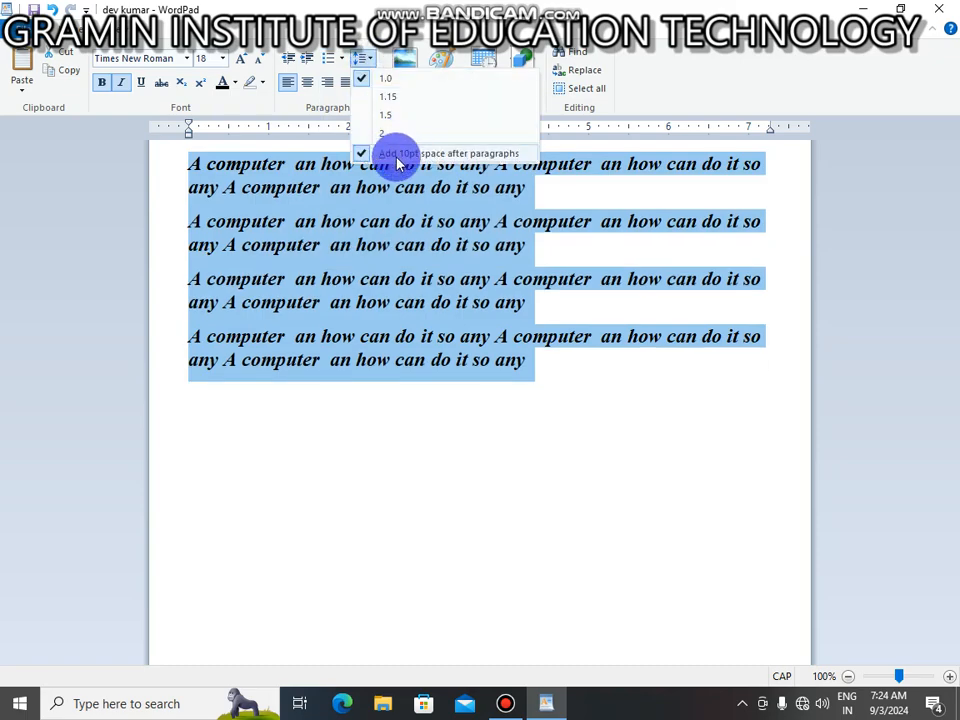
pyautogui.click(397, 156)
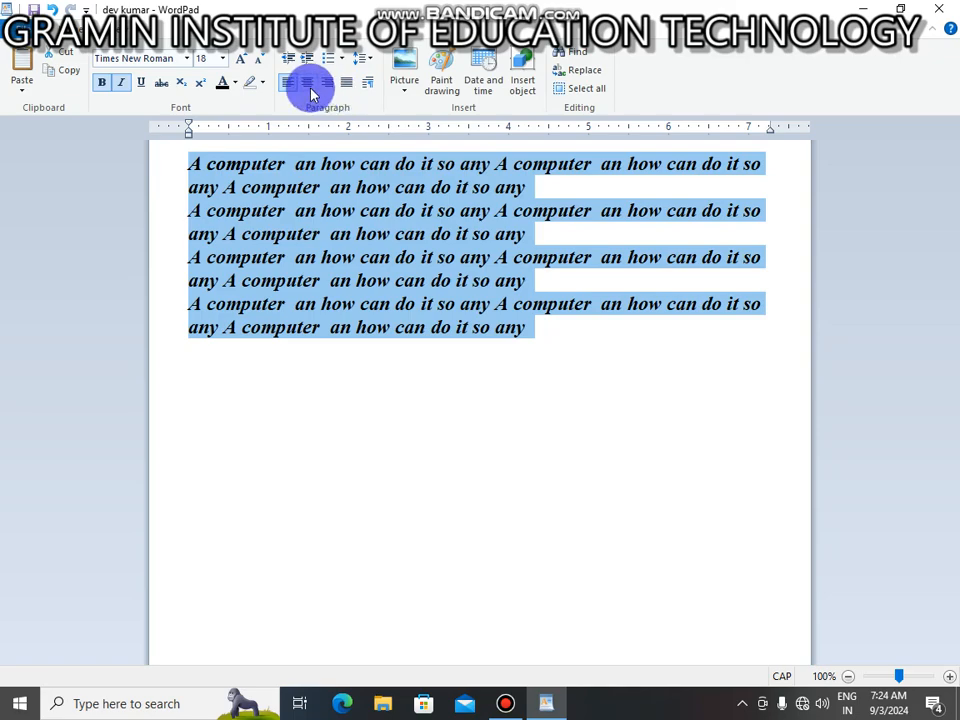
# Step: Align the selected paragraphs to the center, to the right, and finally justify them
pyautogui.click(308, 86)
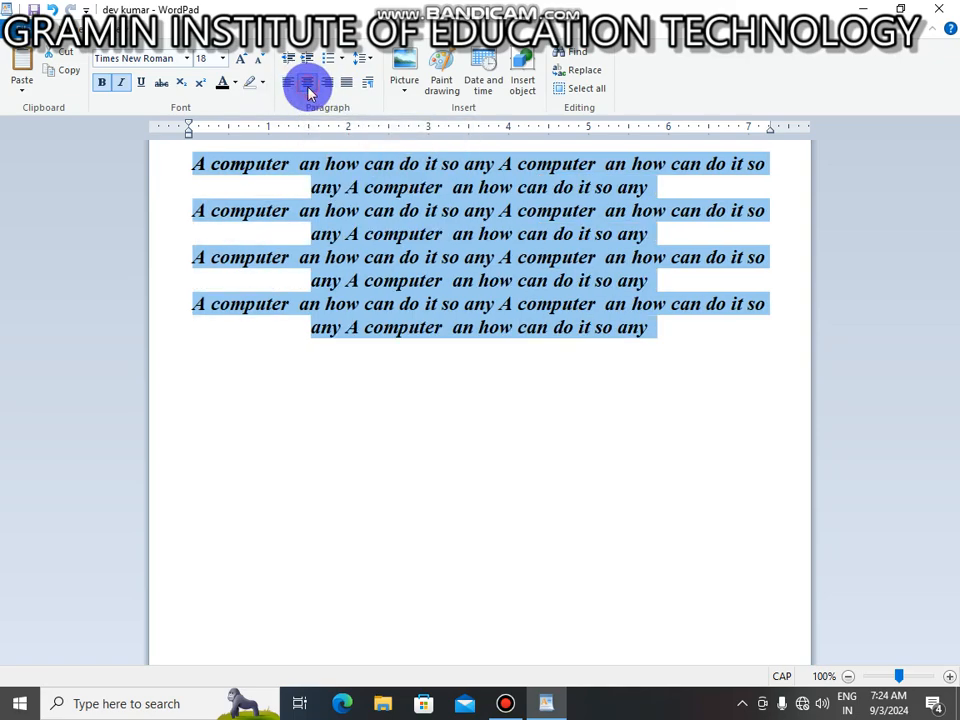
pyautogui.click(330, 86)
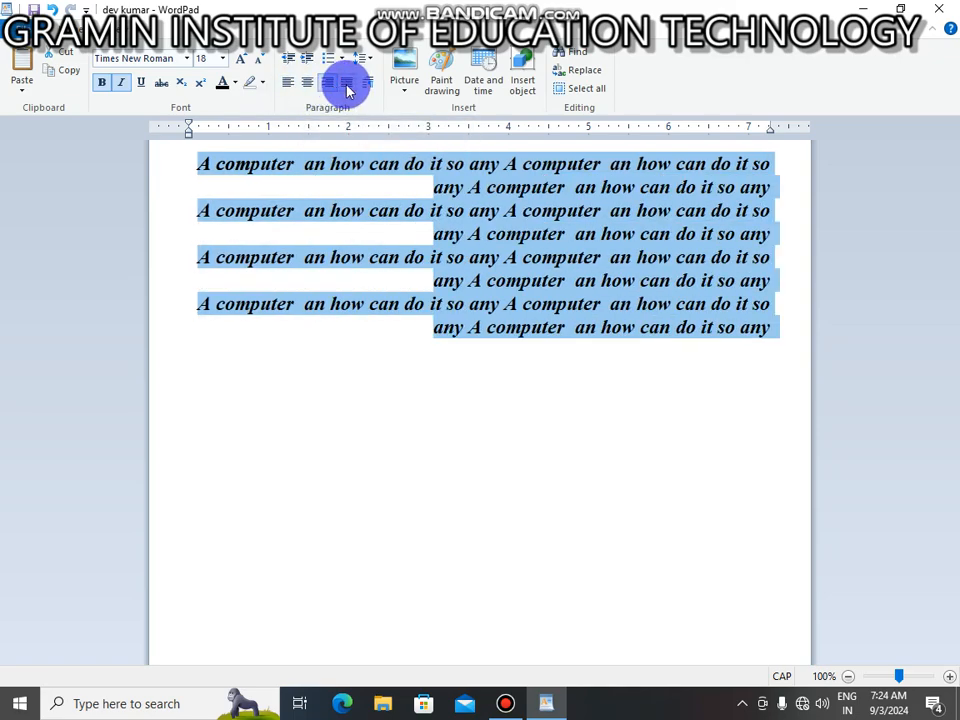
pyautogui.click(347, 86)
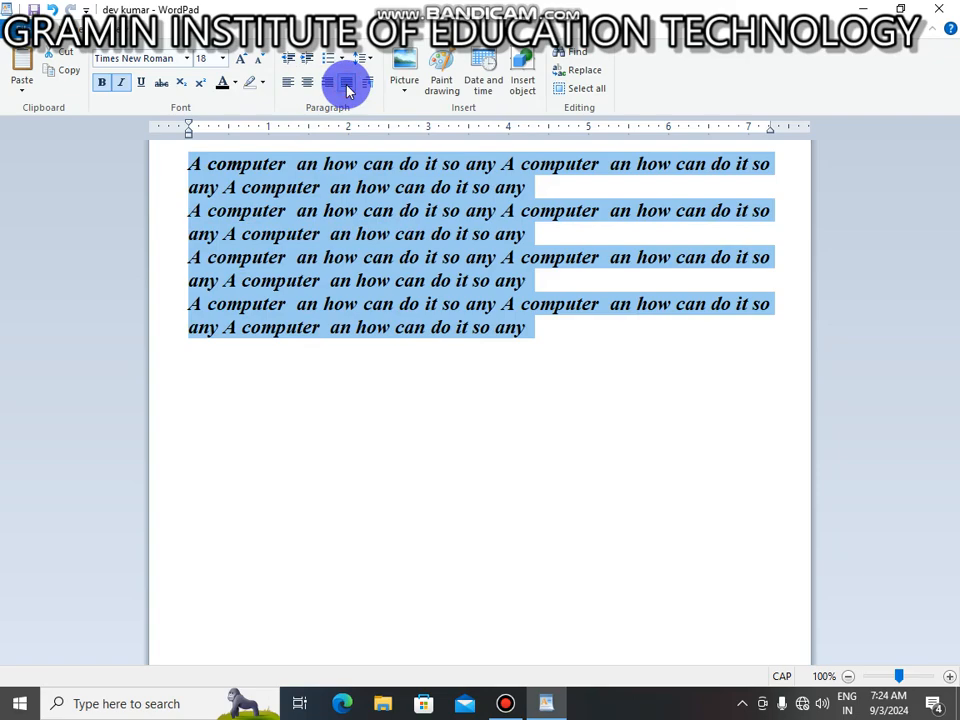